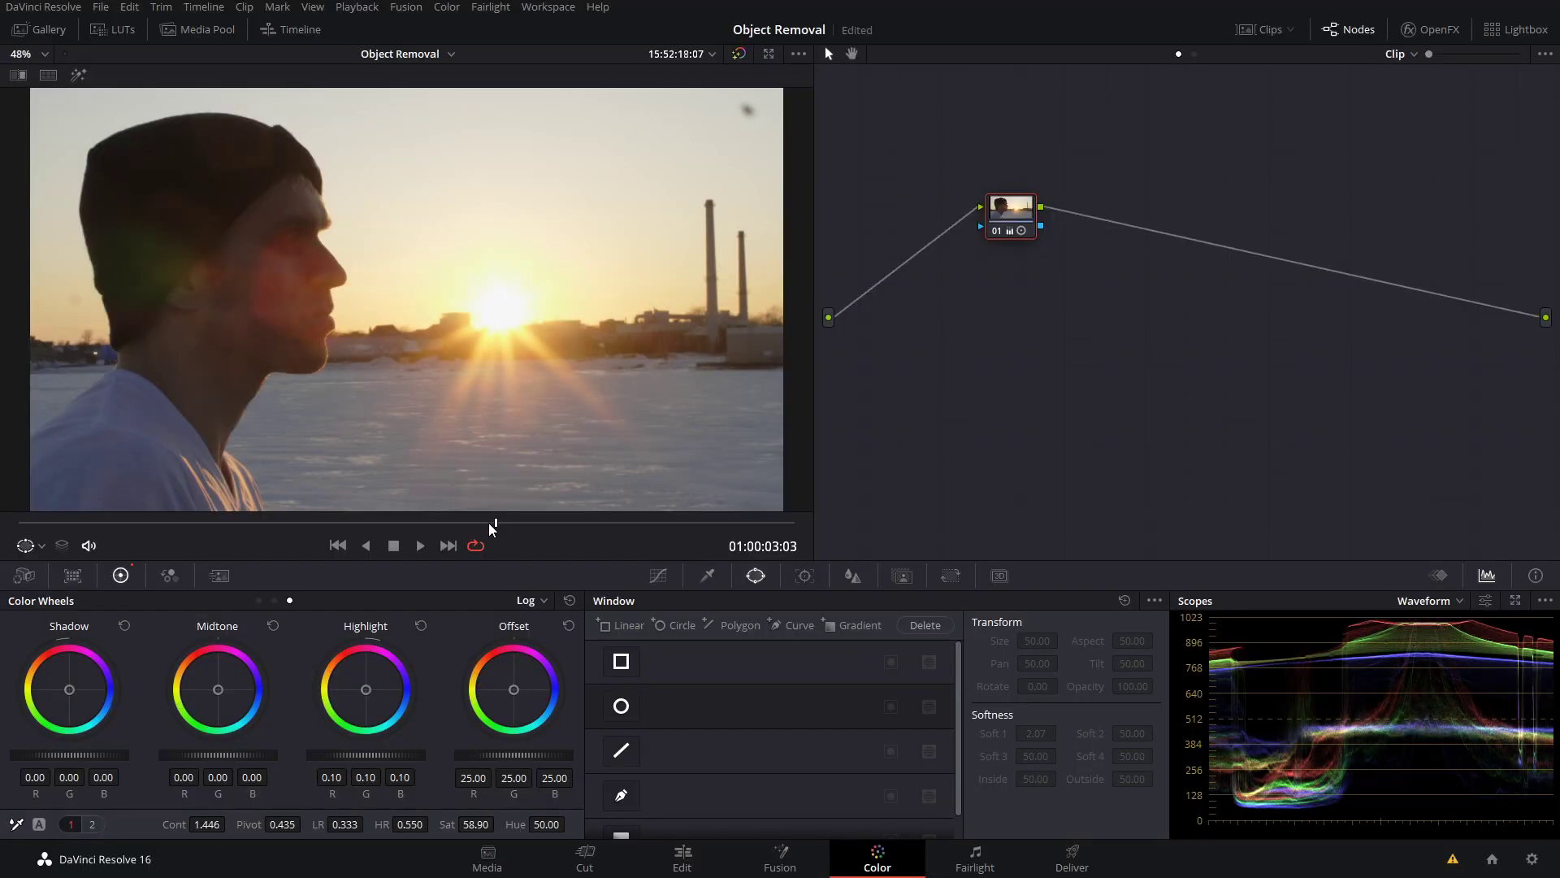
Scrub the sunset shot to locate the dust speck and add serial node 02 (Alt+S).
mouse_move(492, 528)
left_mouse_down()
mouse_move(369, 516)
mouse_move(618, 548)
mouse_move(470, 529)
mouse_move(501, 525)
left_mouse_up()
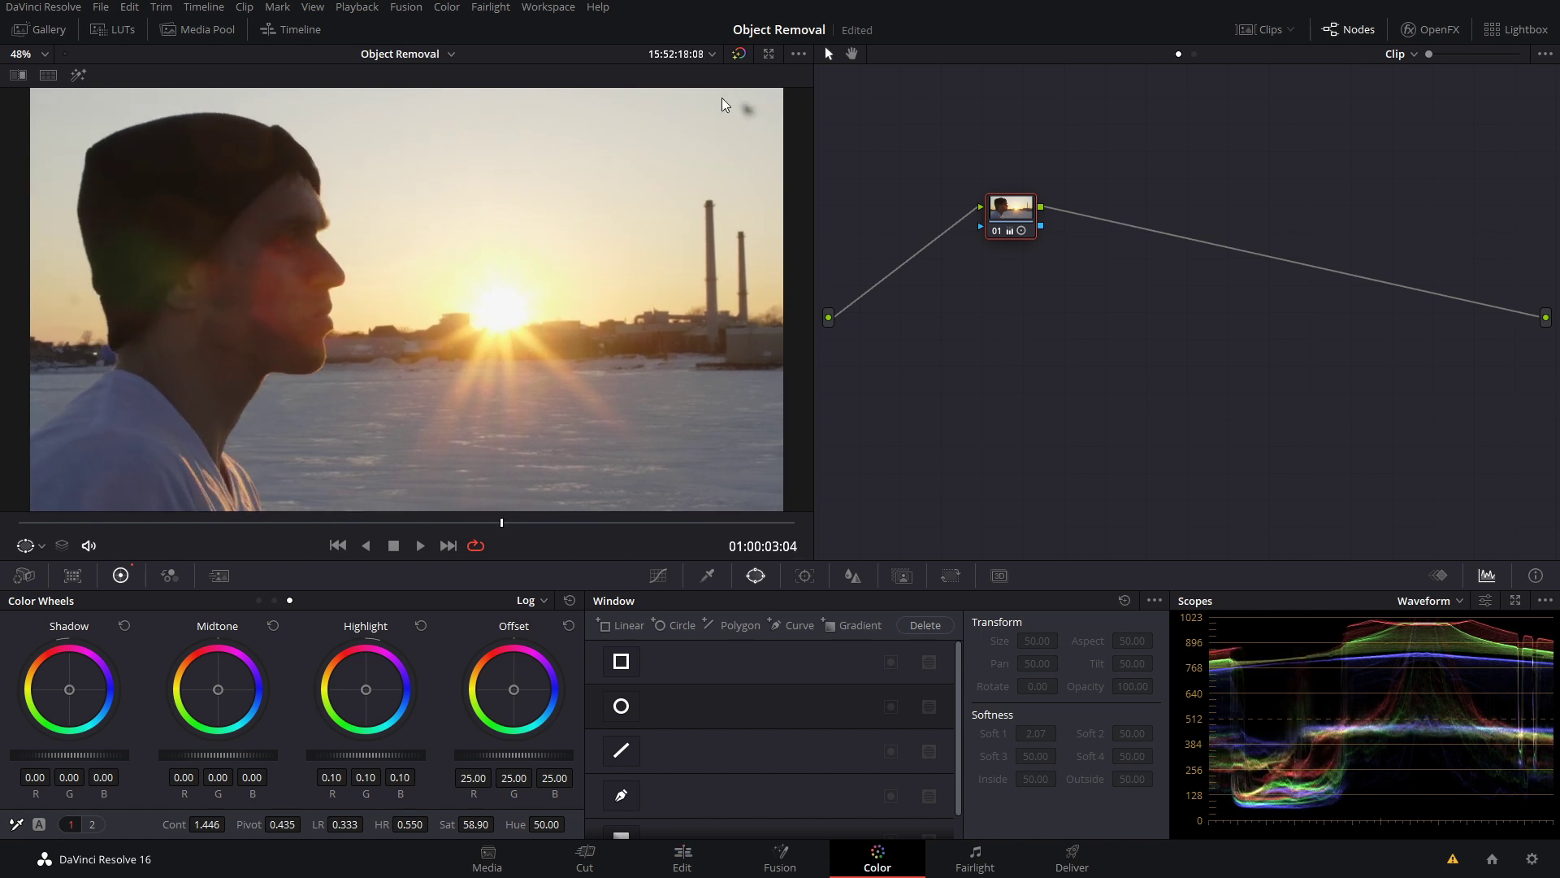
left_click_drag(502, 526, 620, 529)
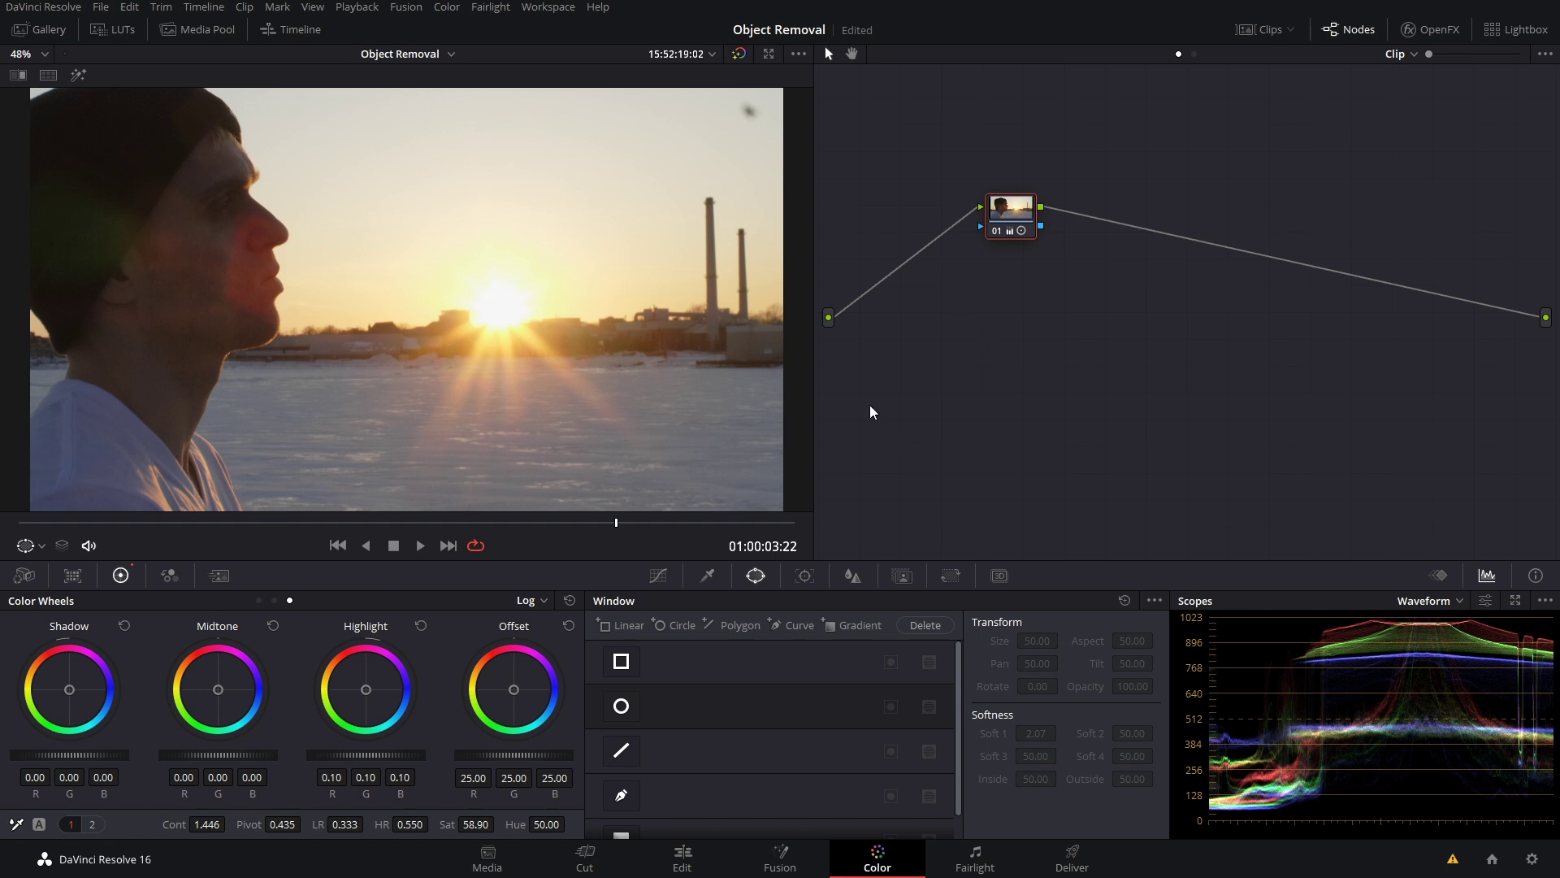
key("alt+s")
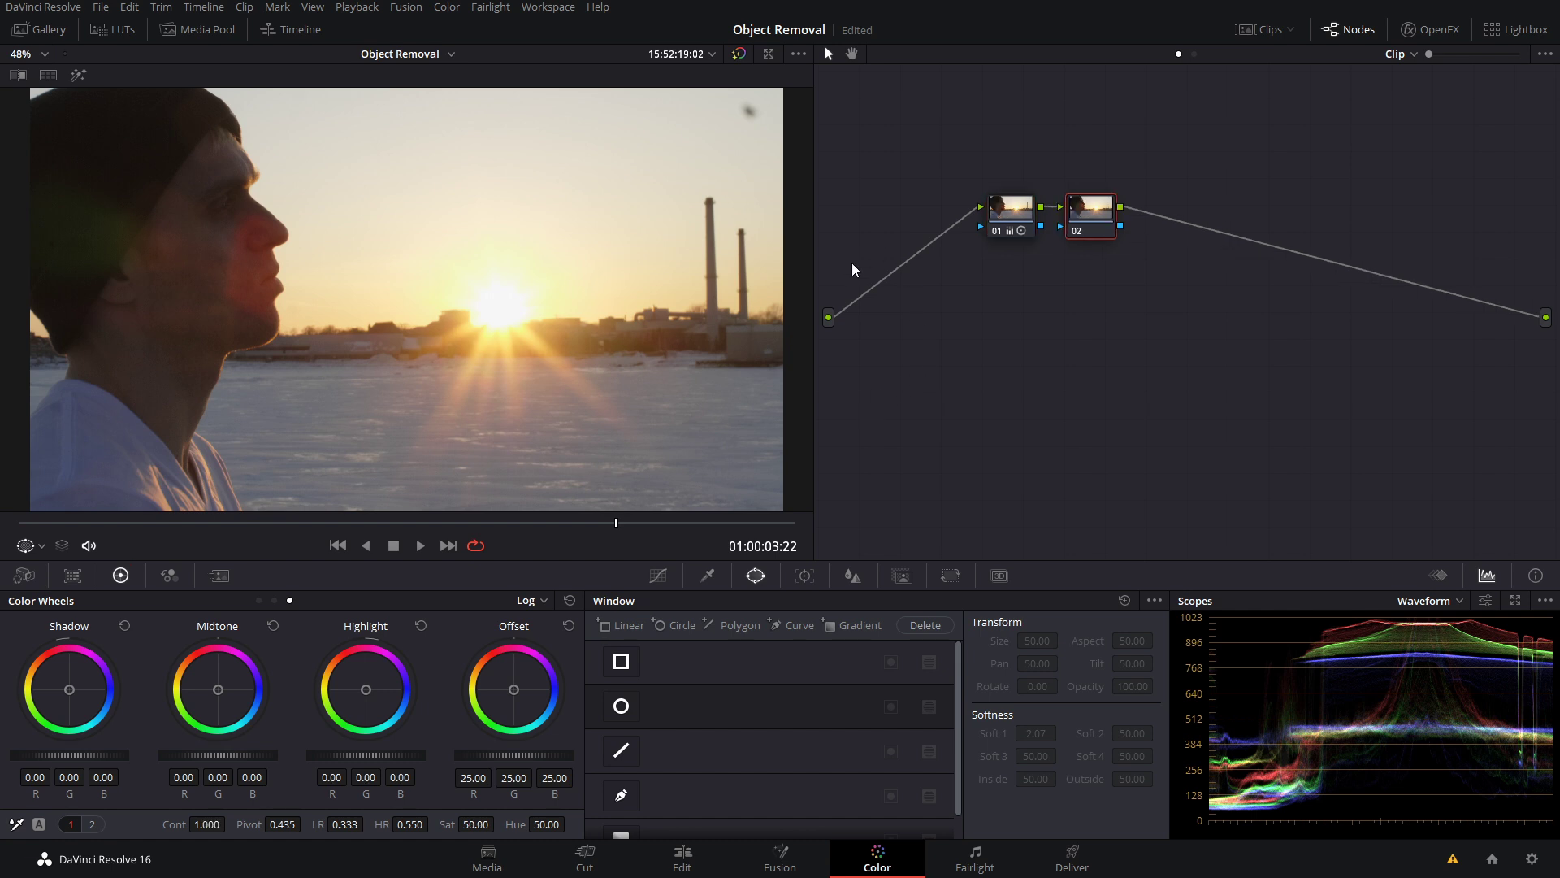
Fit a small circular window, Soft 1 at 0.93, over the upper-right speck with Highlight on.
left_click(623, 706)
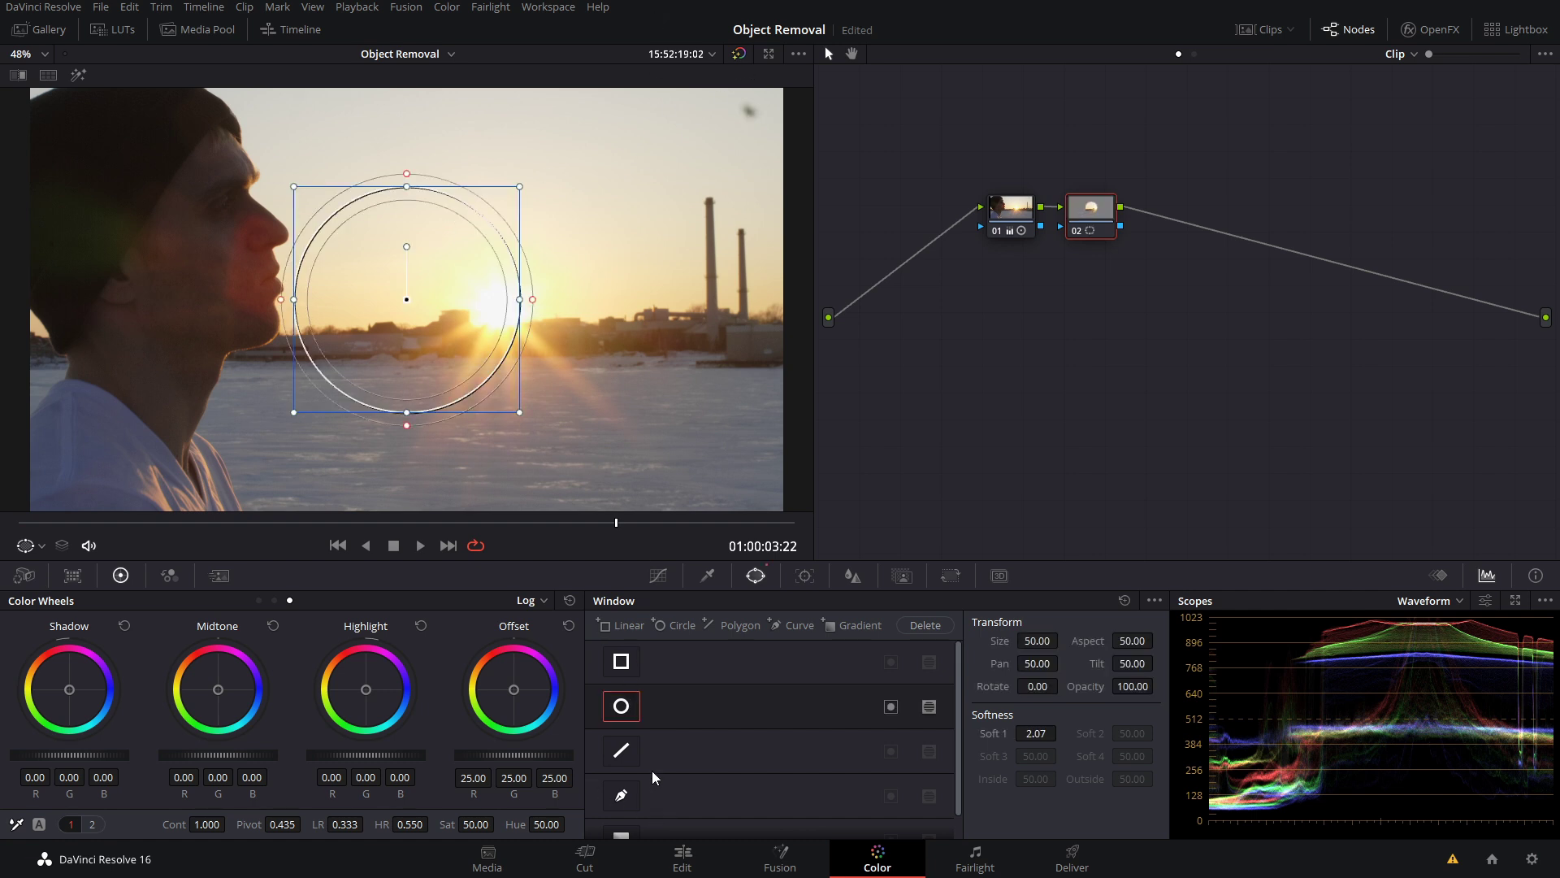
left_click_drag(294, 187, 660, 131)
mouse_move(617, 526)
left_mouse_down()
mouse_move(737, 528)
mouse_move(94, 515)
mouse_move(630, 569)
mouse_move(605, 550)
left_mouse_up()
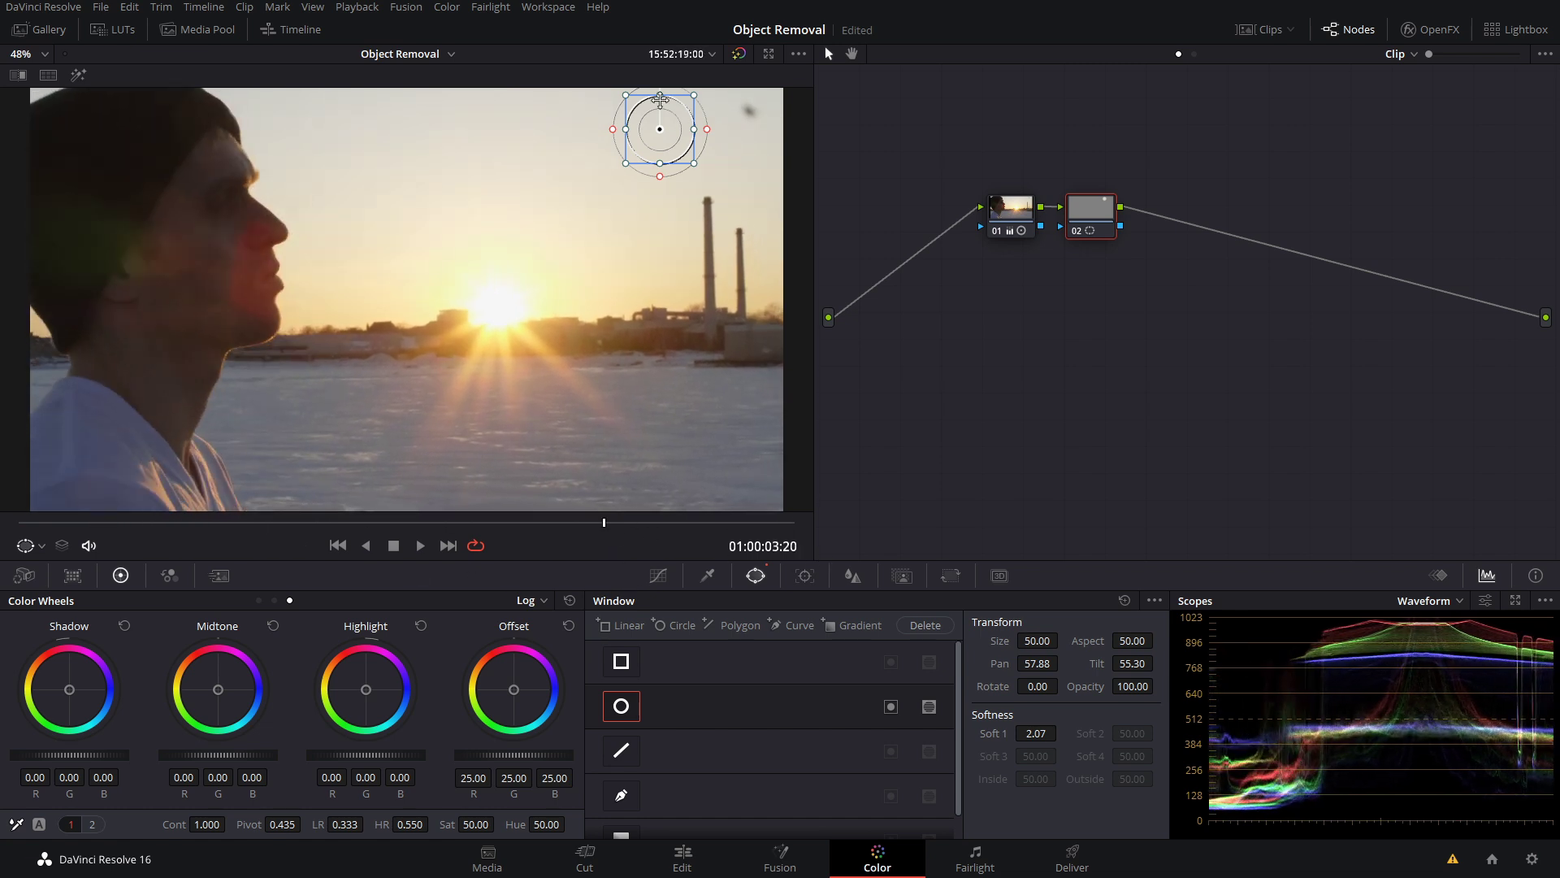
left_click_drag(627, 97, 694, 116)
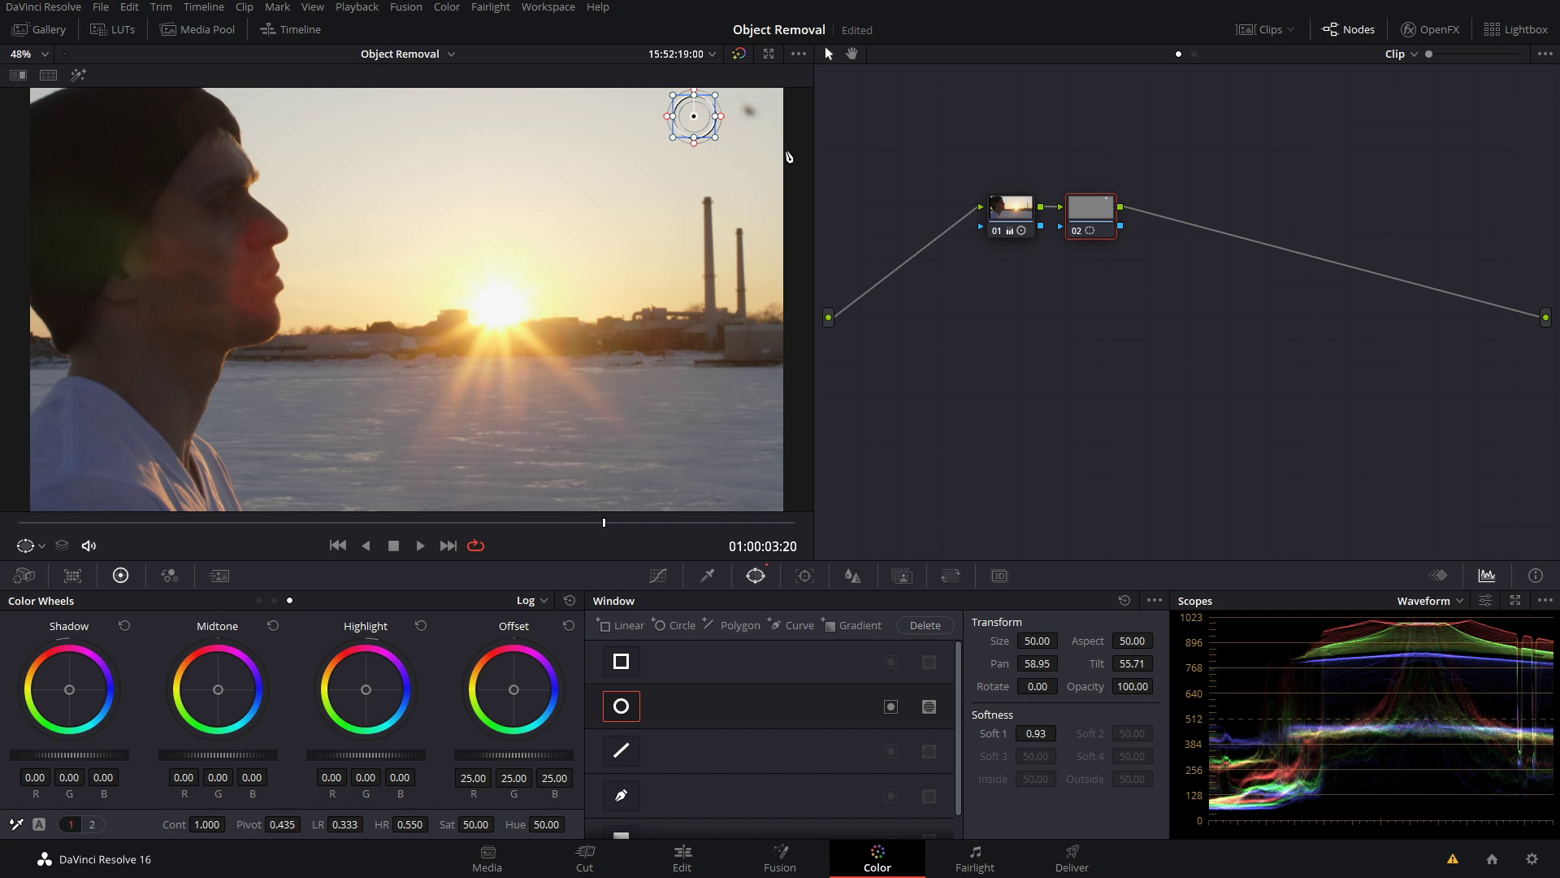
left_click(78, 76)
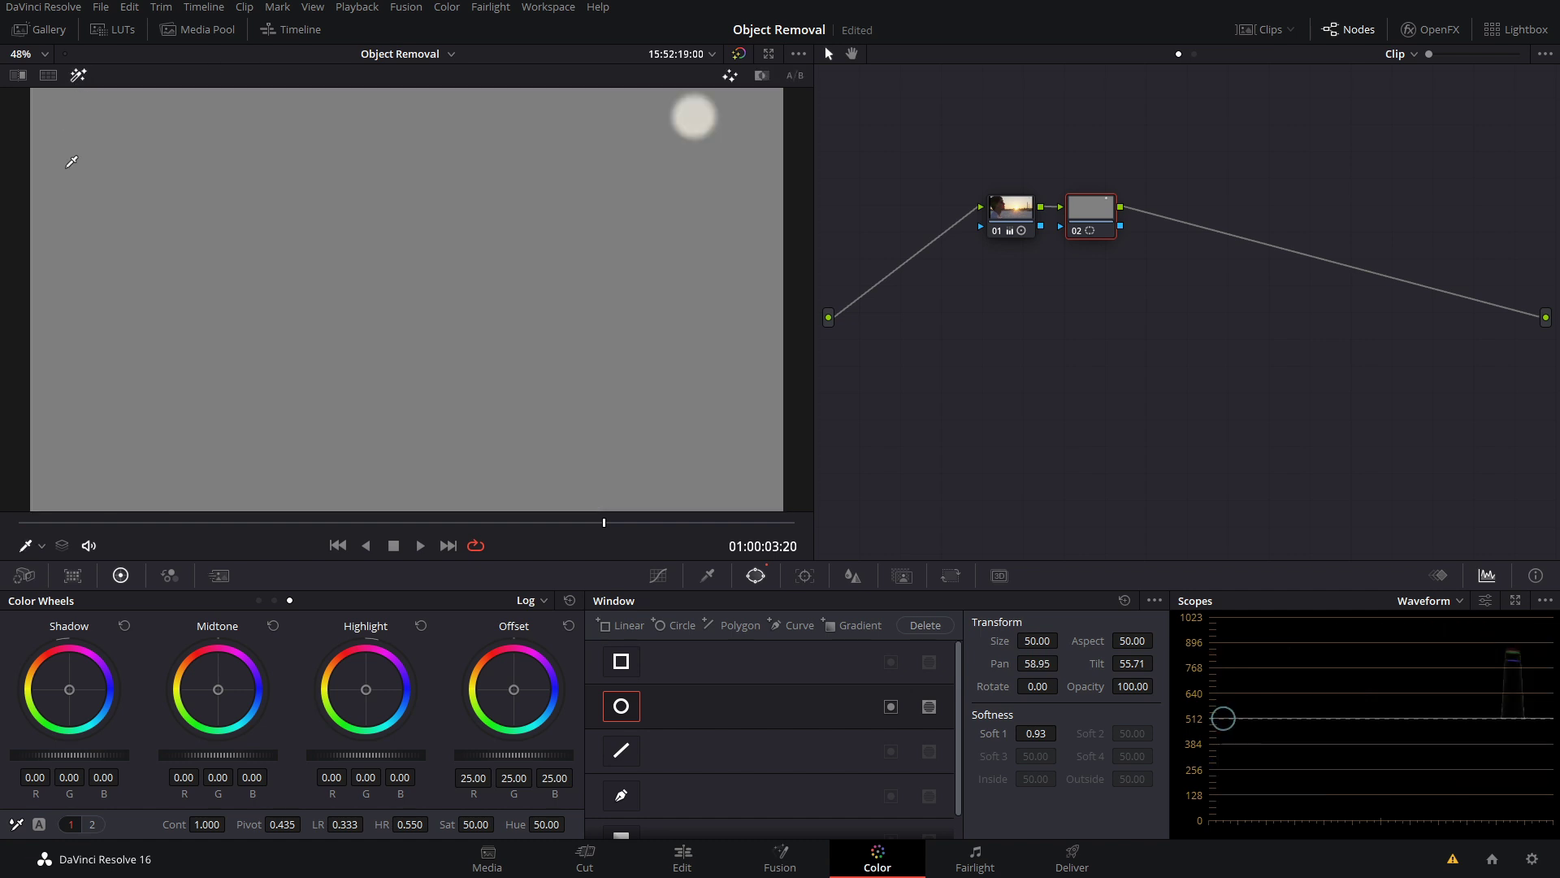
In Node Sizing, pan node 02's image to 107 so clean sky fills the circle.
left_click(947, 577)
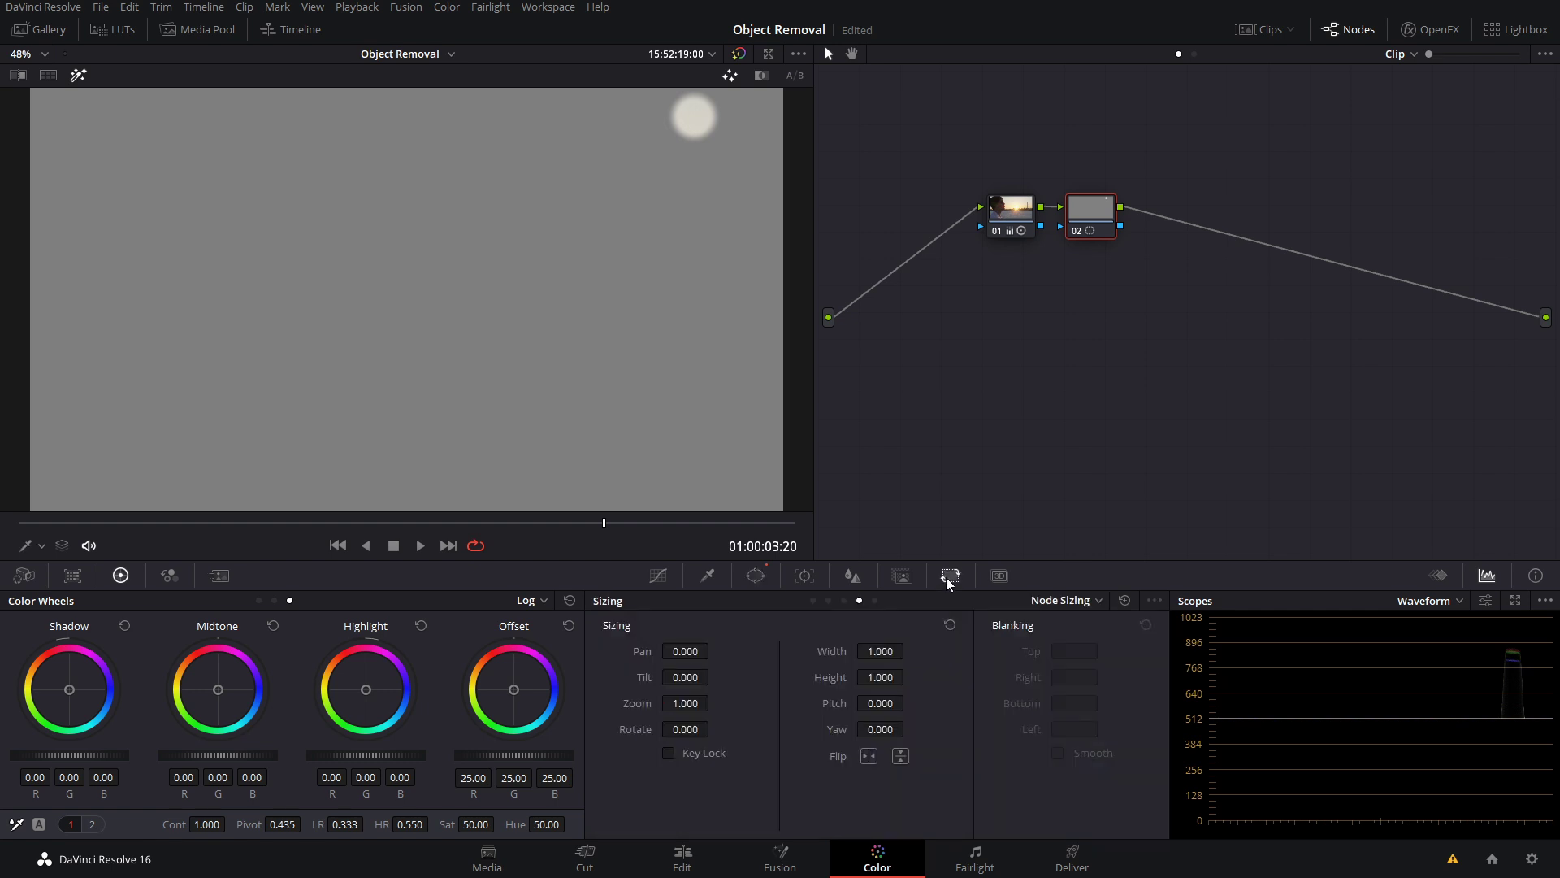
left_click(1075, 603)
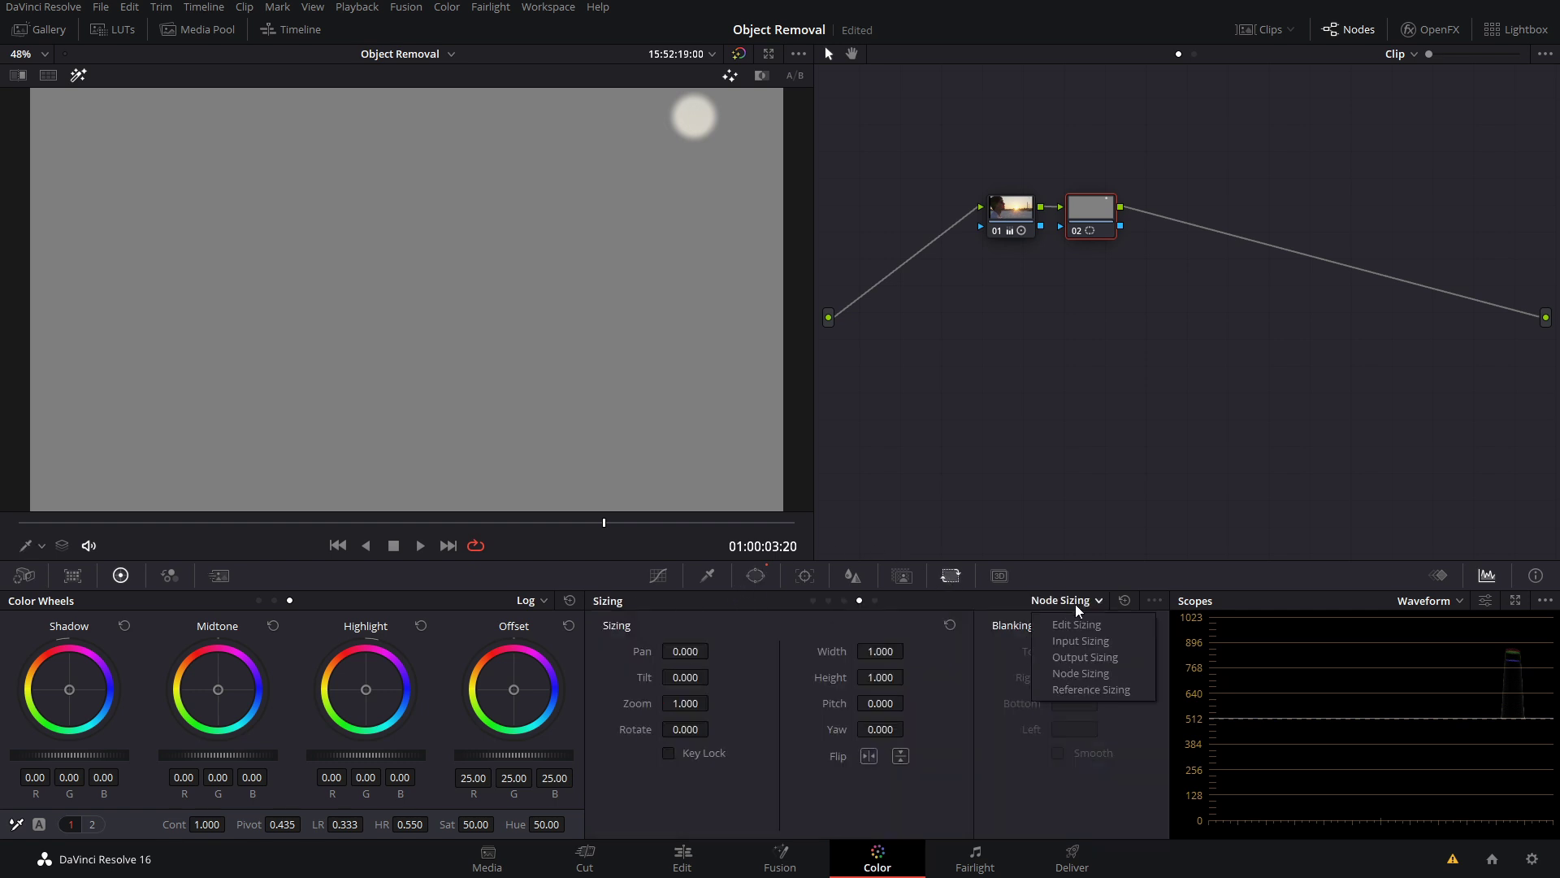
left_click(1073, 671)
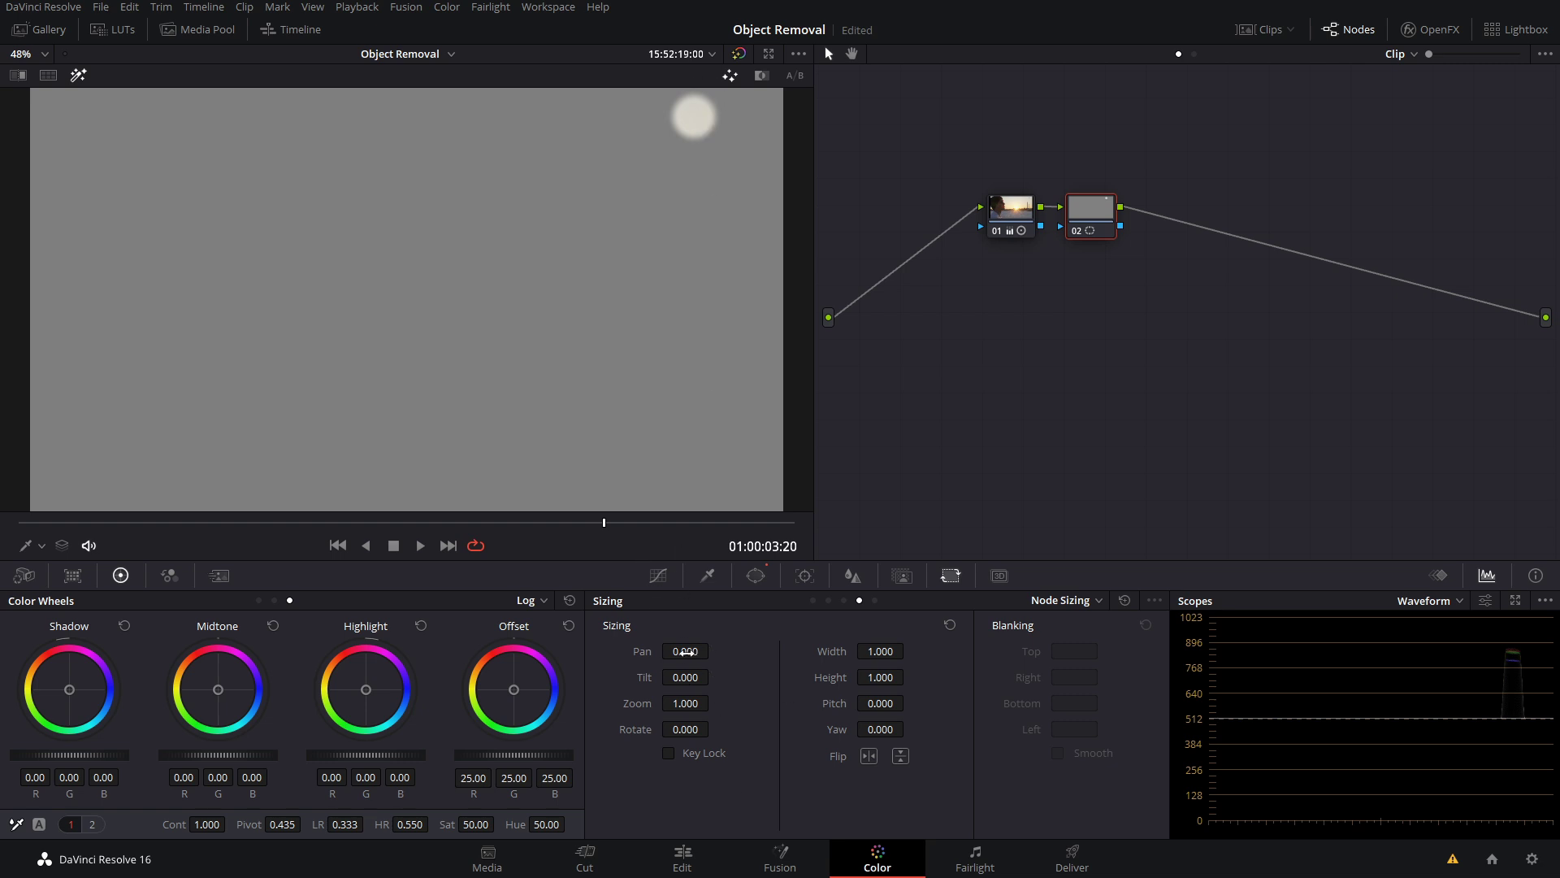
left_click_drag(686, 651, 715, 650)
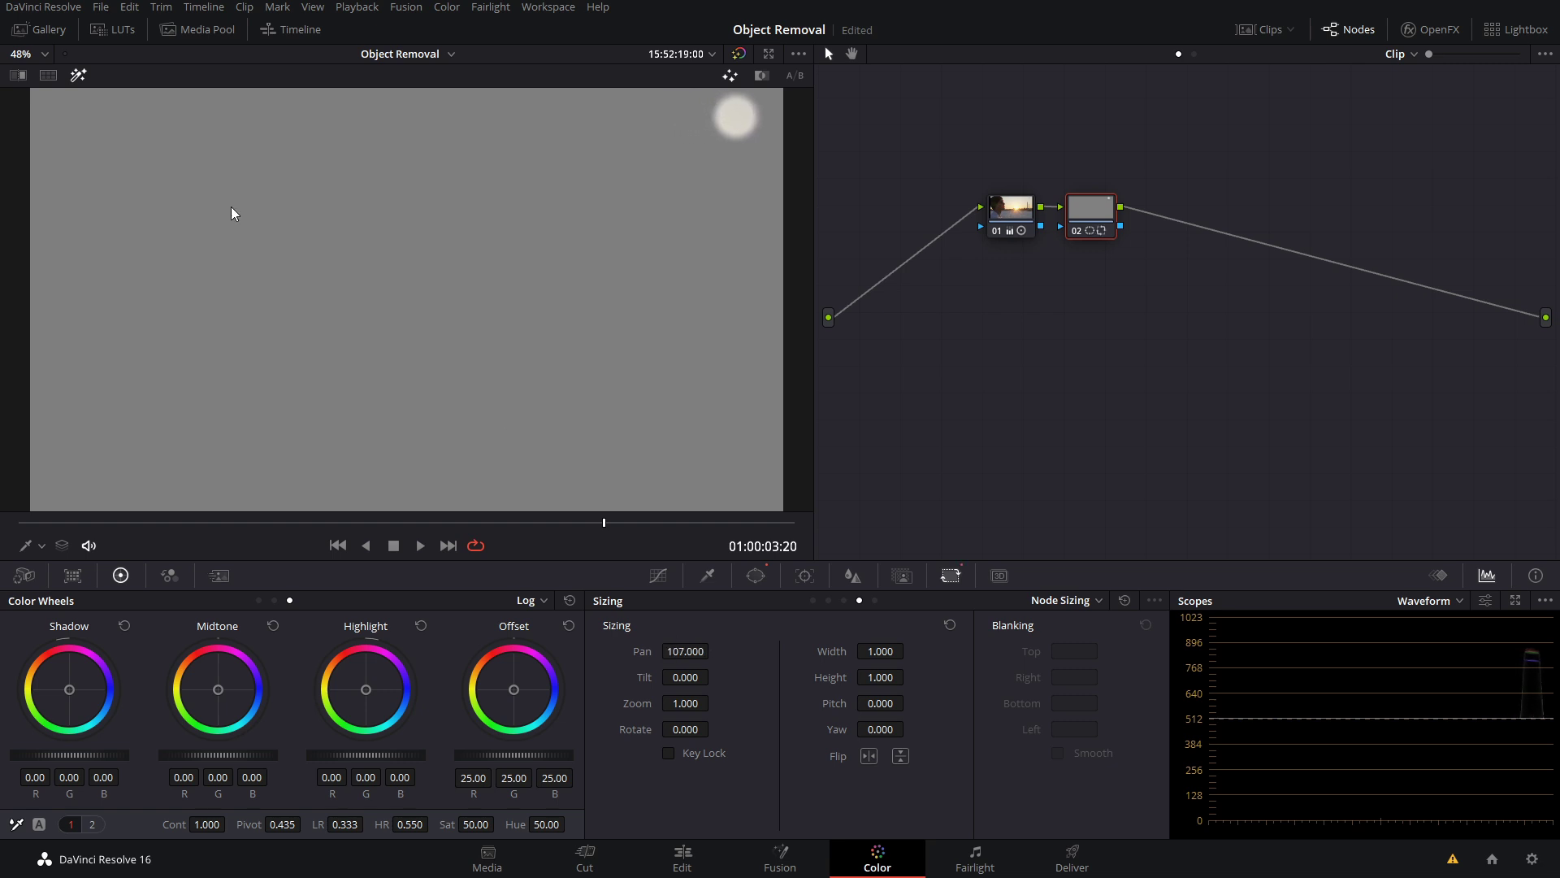
left_click(79, 75)
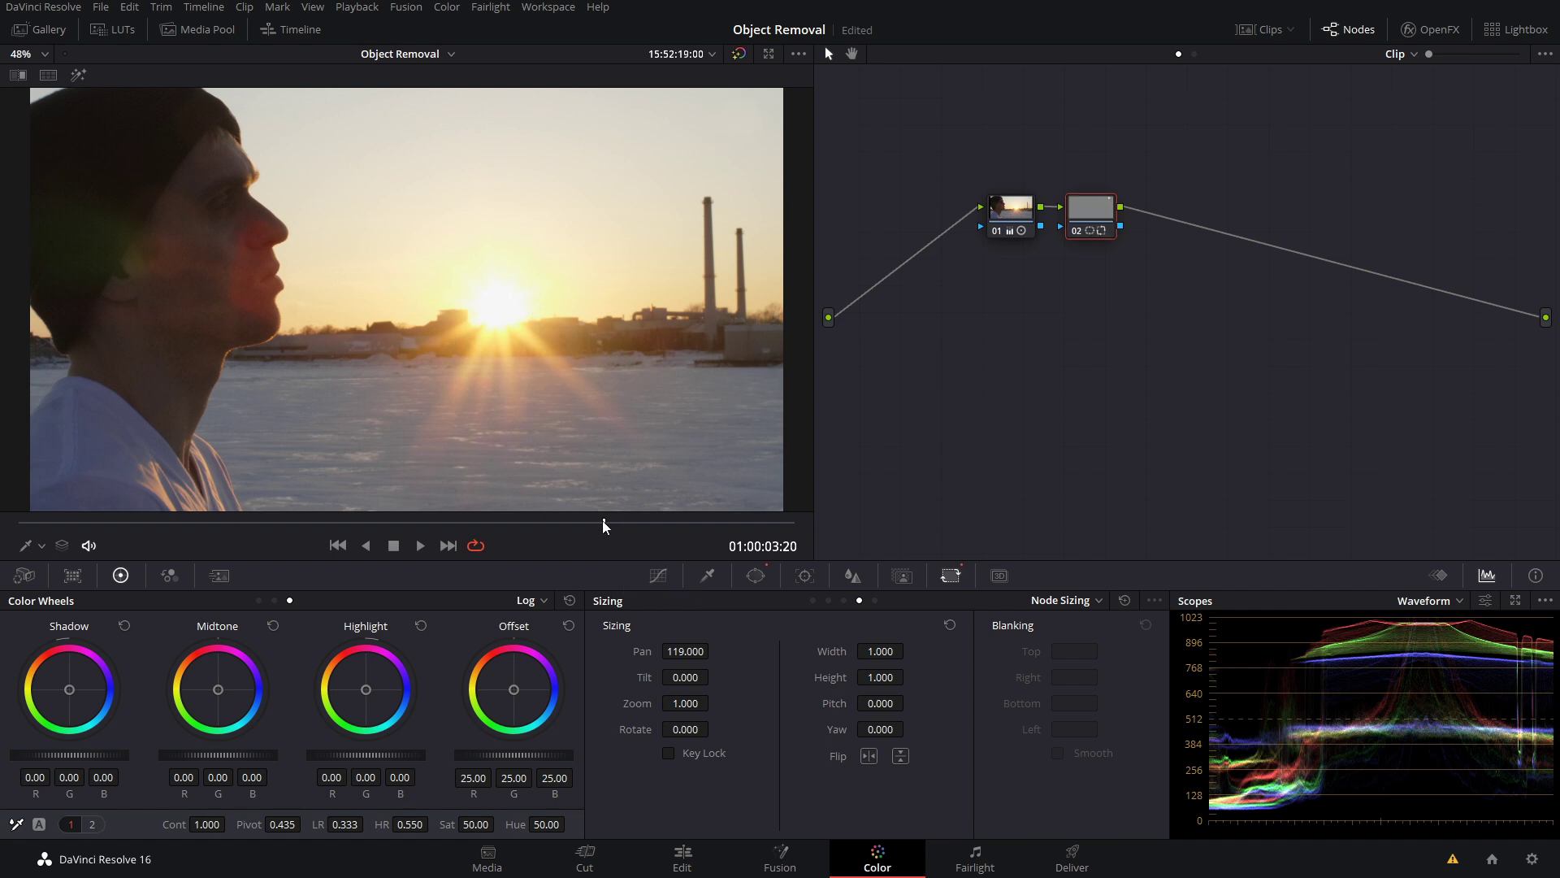
Scrub earlier frames to verify the dust patch, then move into the talking-head clip.
left_click_drag(606, 523, 795, 522)
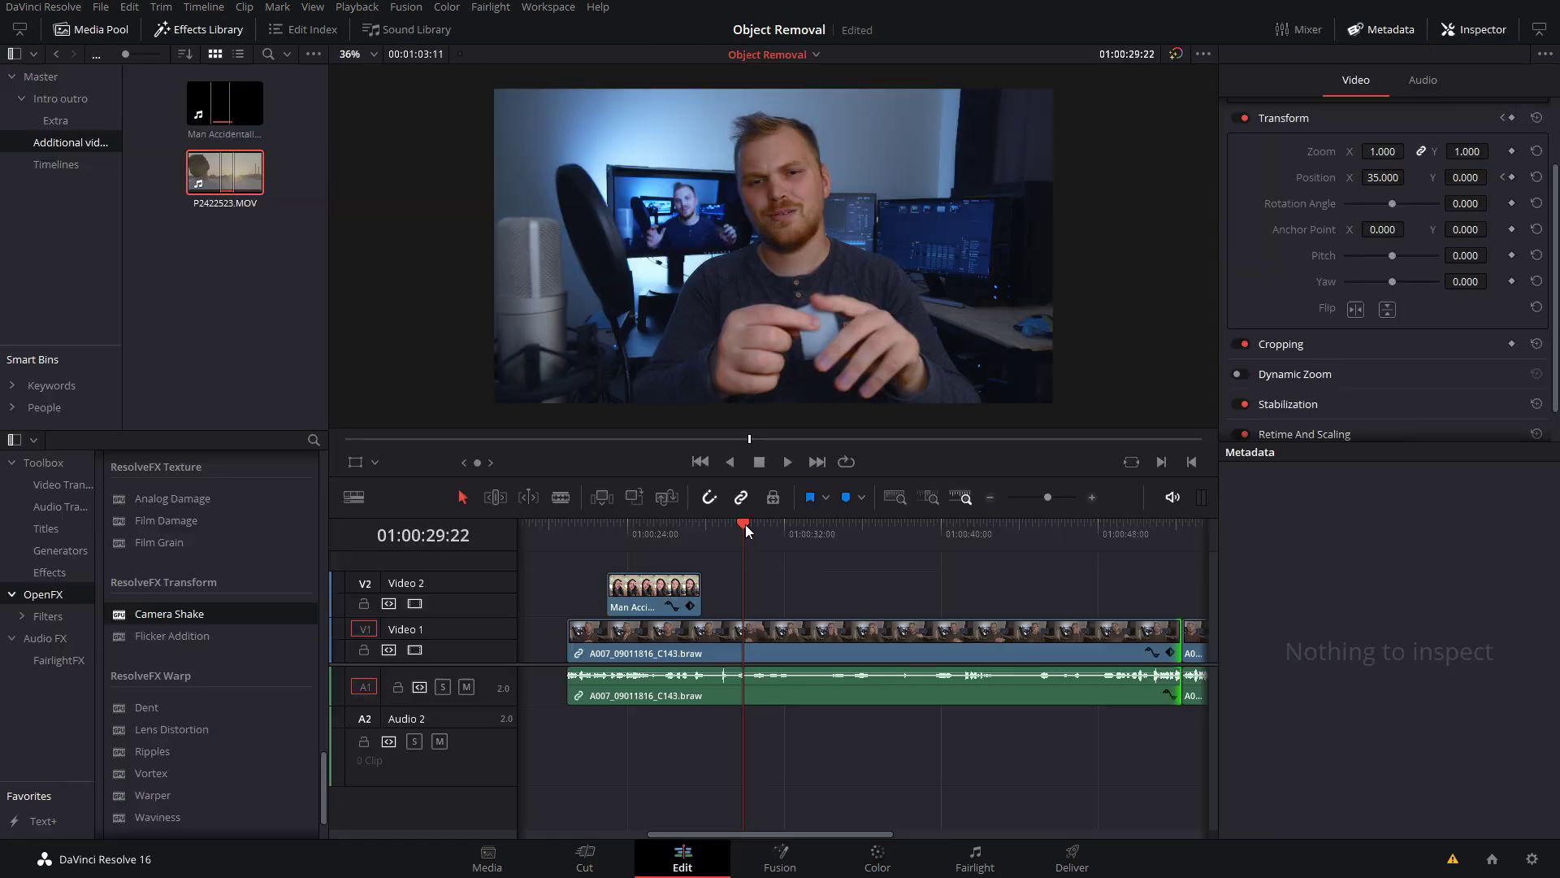
left_click_drag(744, 524, 806, 545)
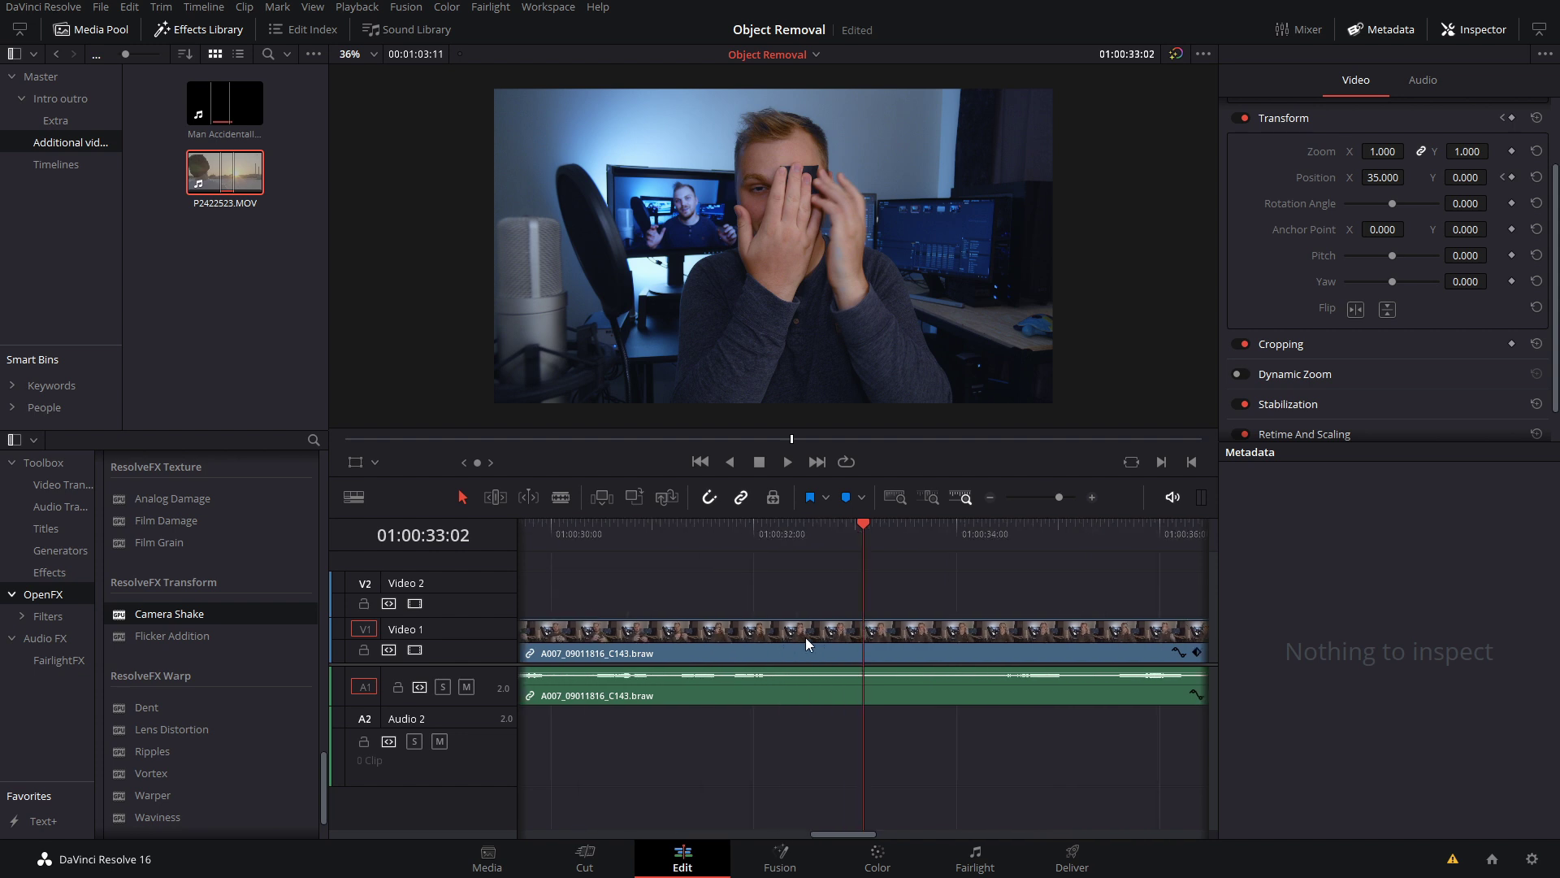
Find where the eyebrow gesture starts and cut the Video 1 clip at 01:00:37:03.
scroll(806, 637, "up", 3)
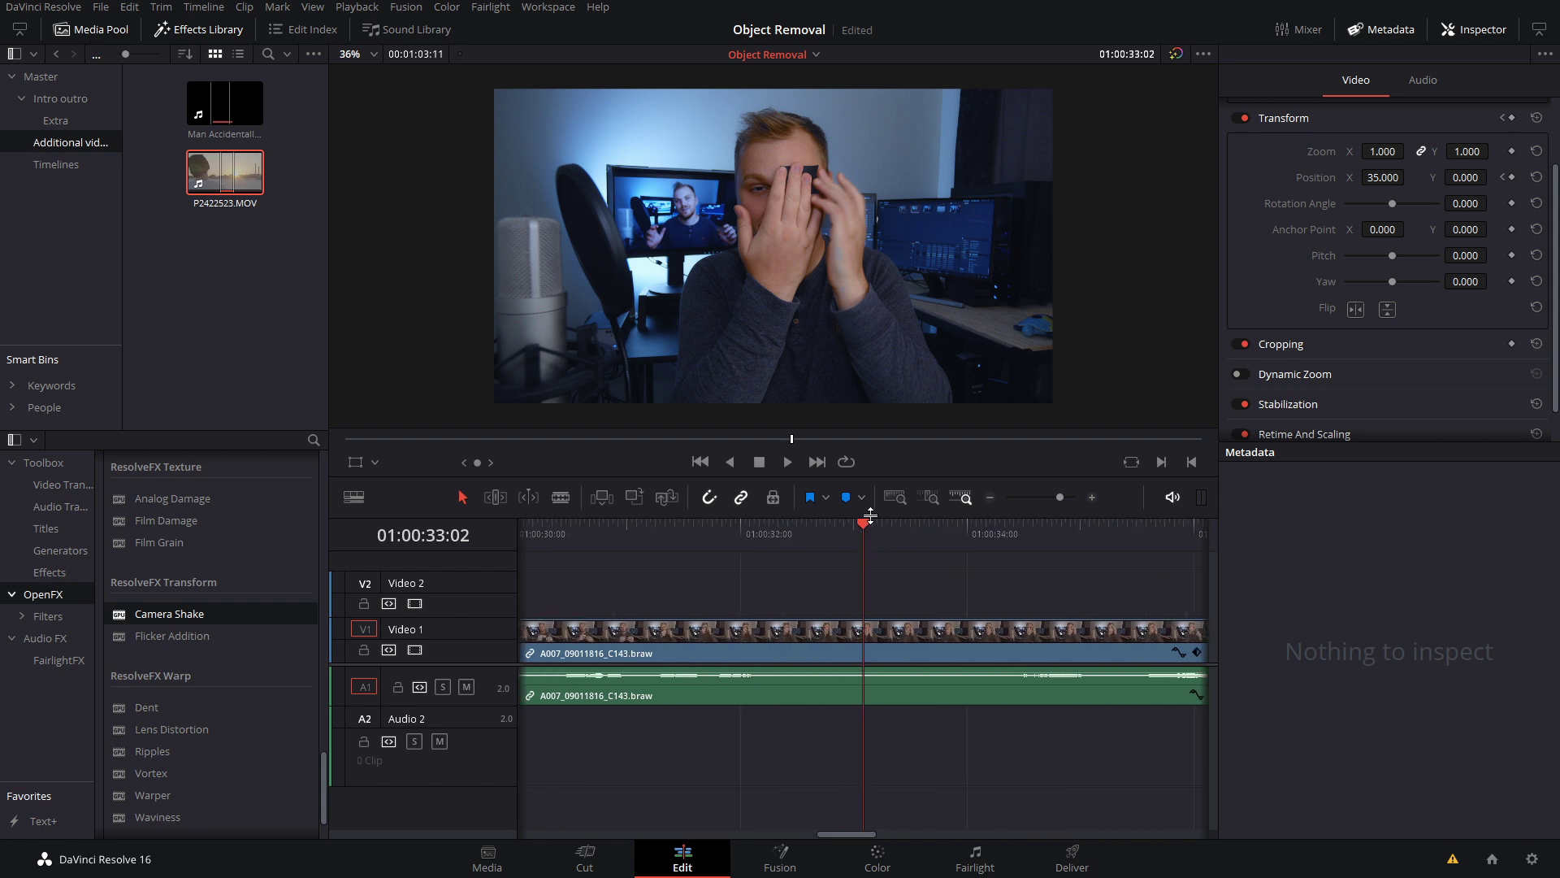
left_click_drag(865, 520, 1134, 487)
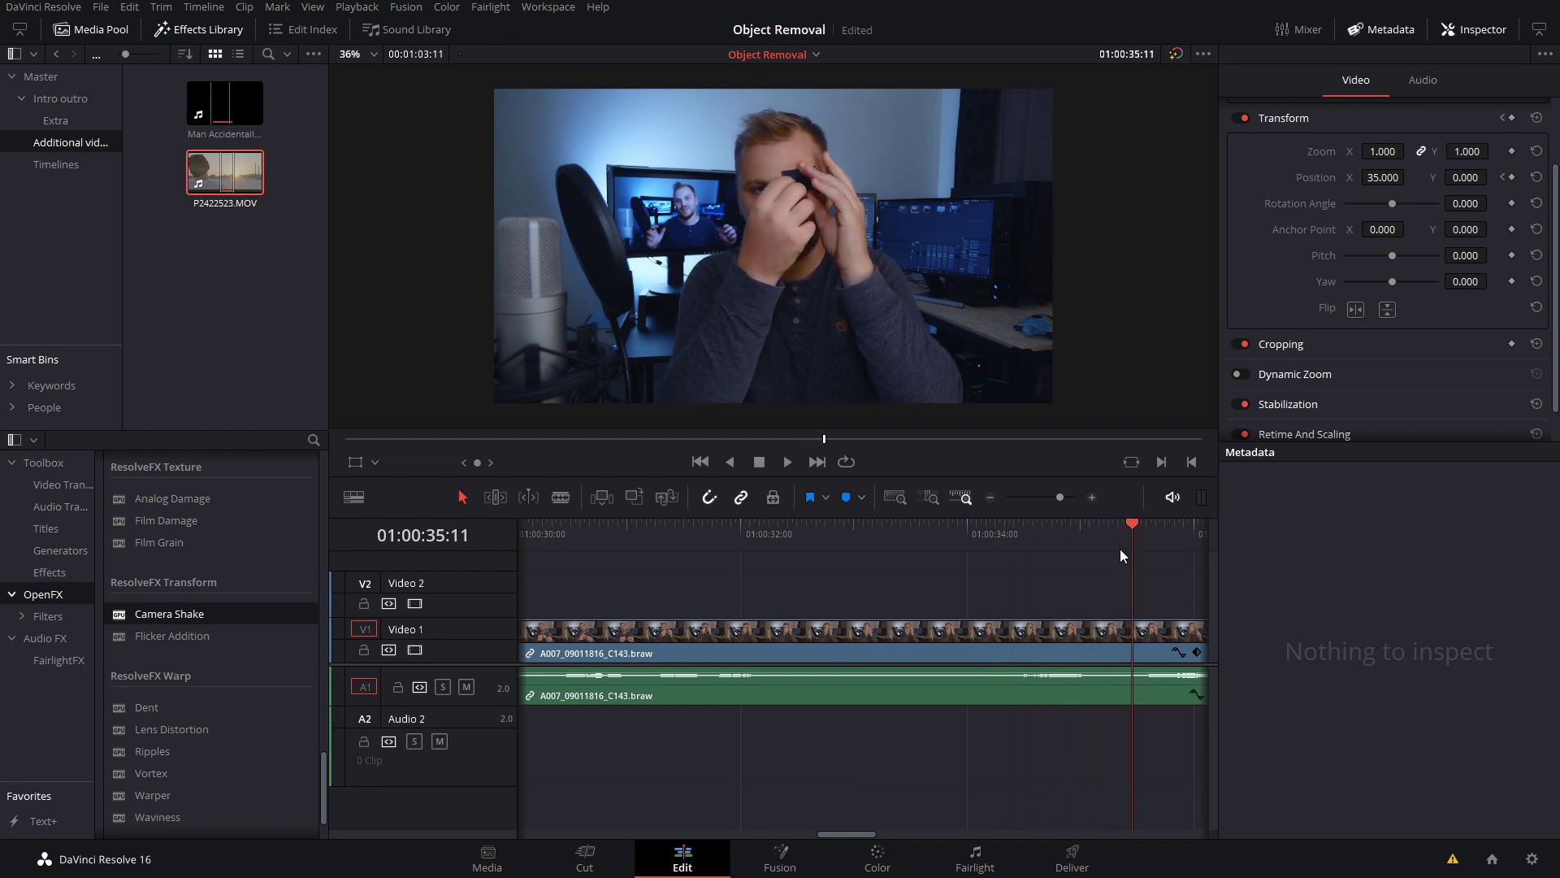
key("space")
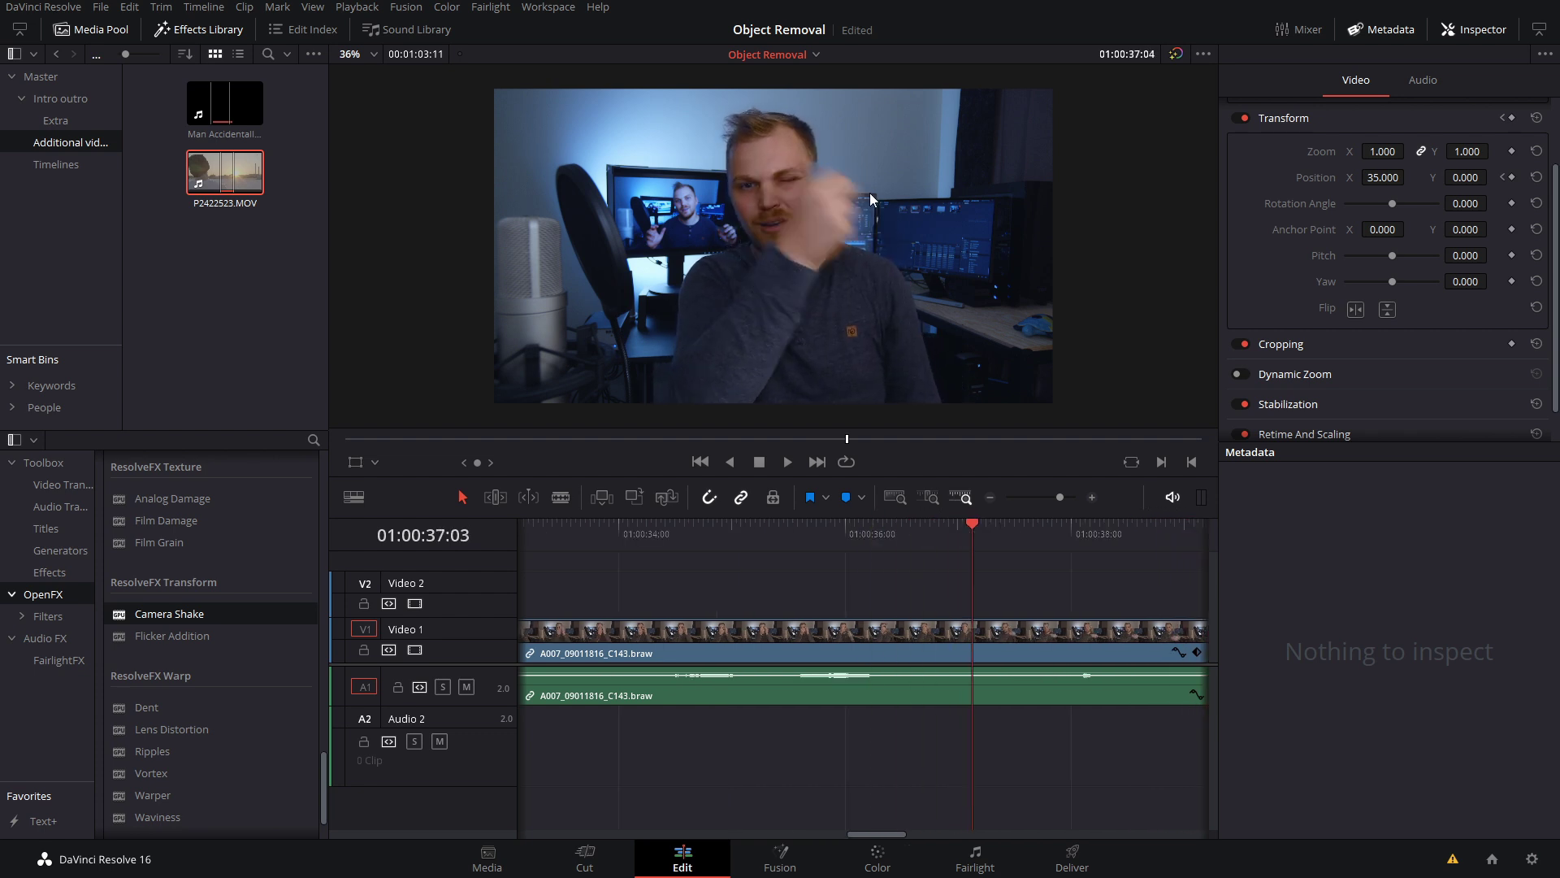
key("space")
key("j")
left_click(972, 652)
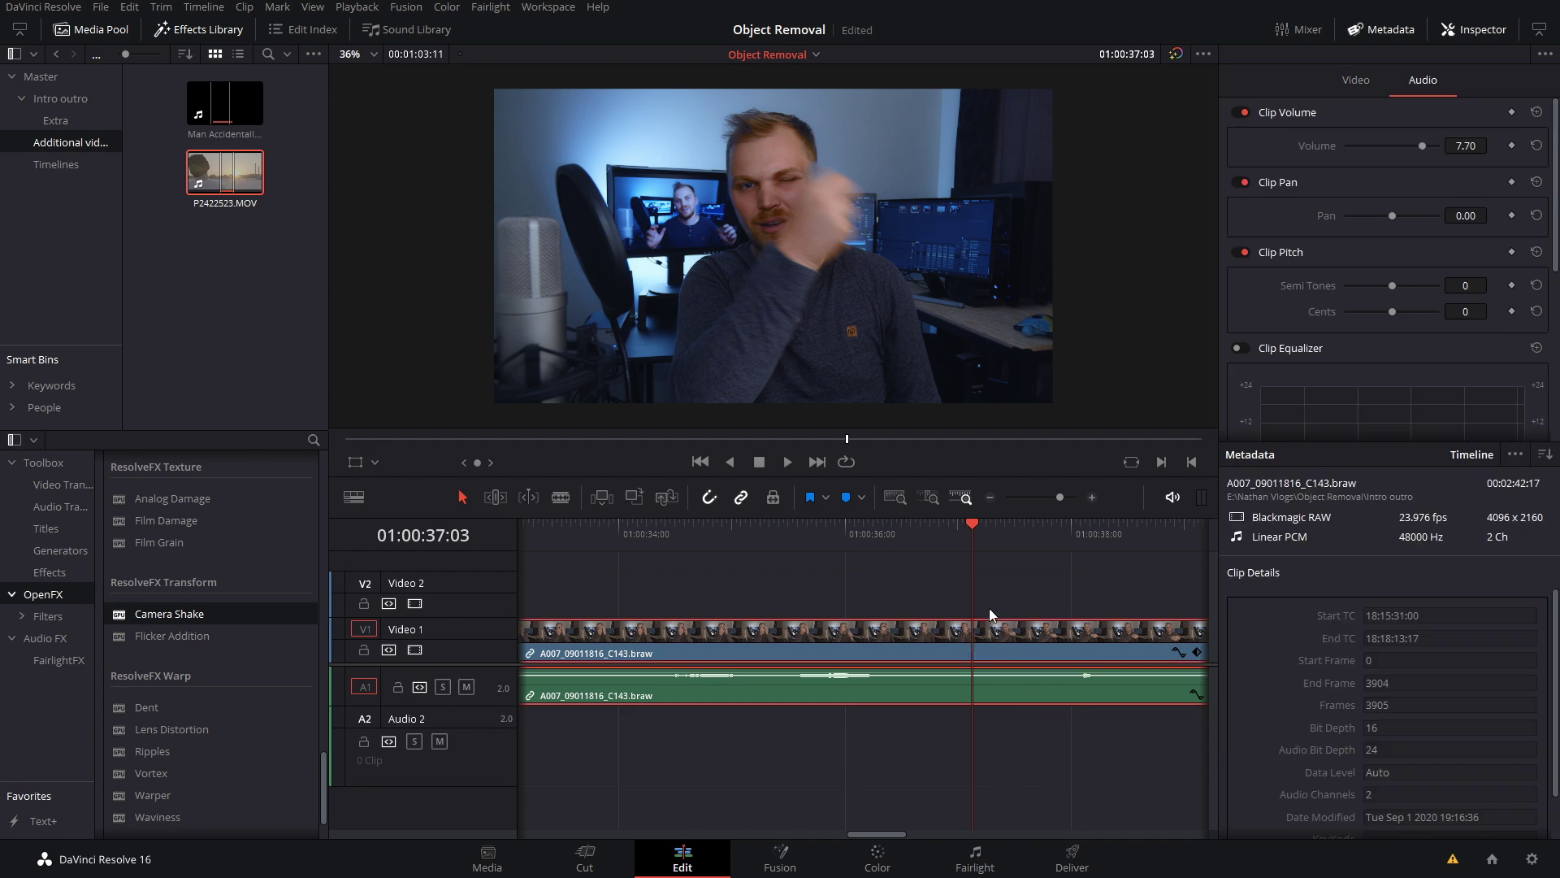
key("ctrl+b")
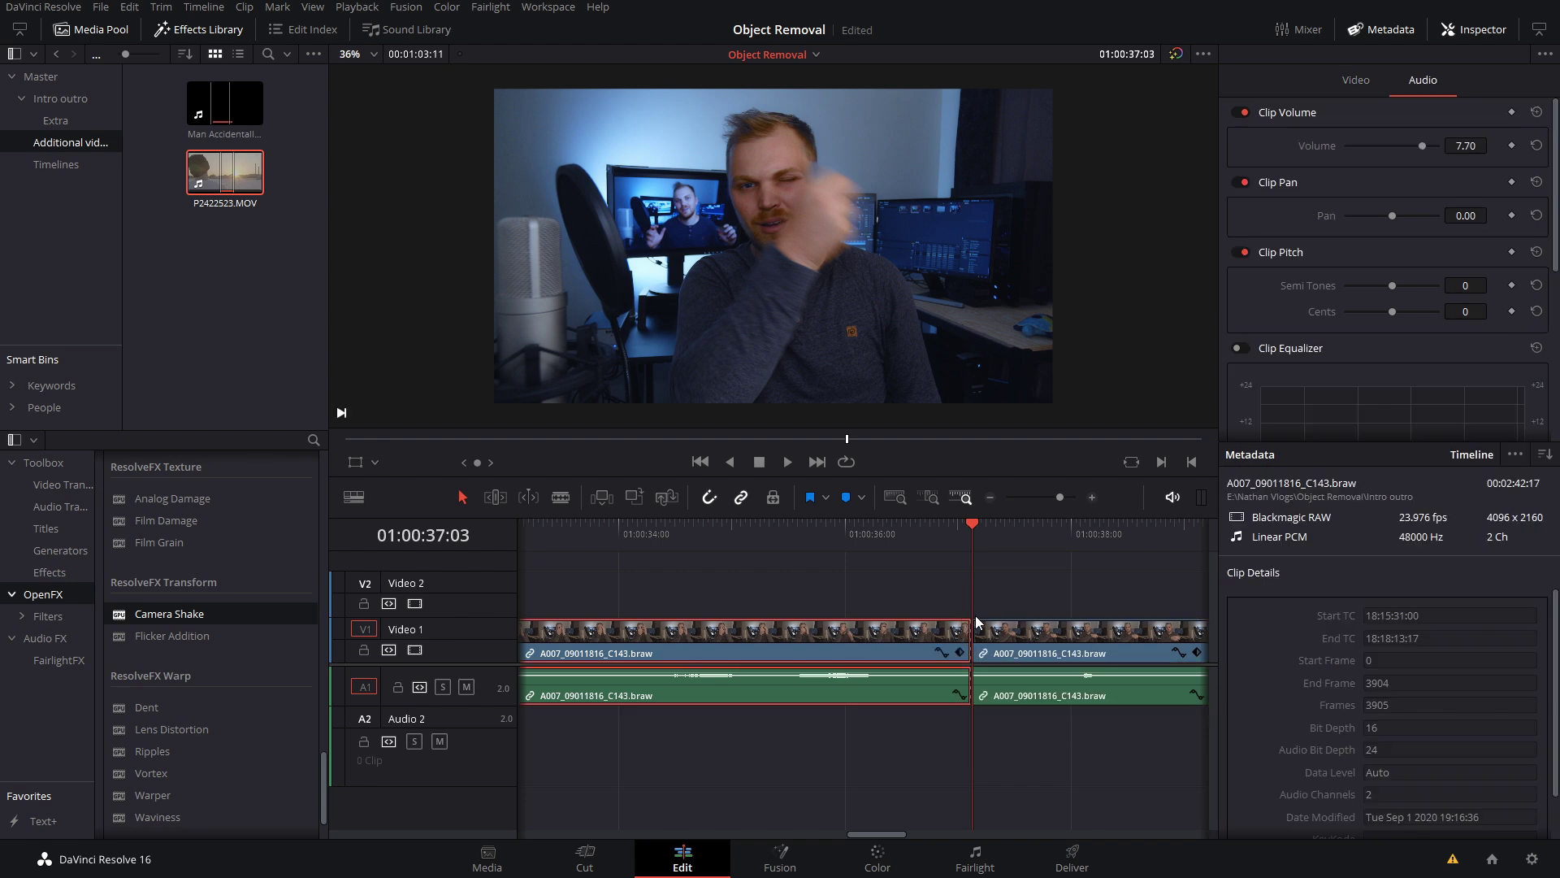
Cut the presenter clip again at 01:00:43:15 to close off the eyebrow section.
scroll(960, 637, "down", 4)
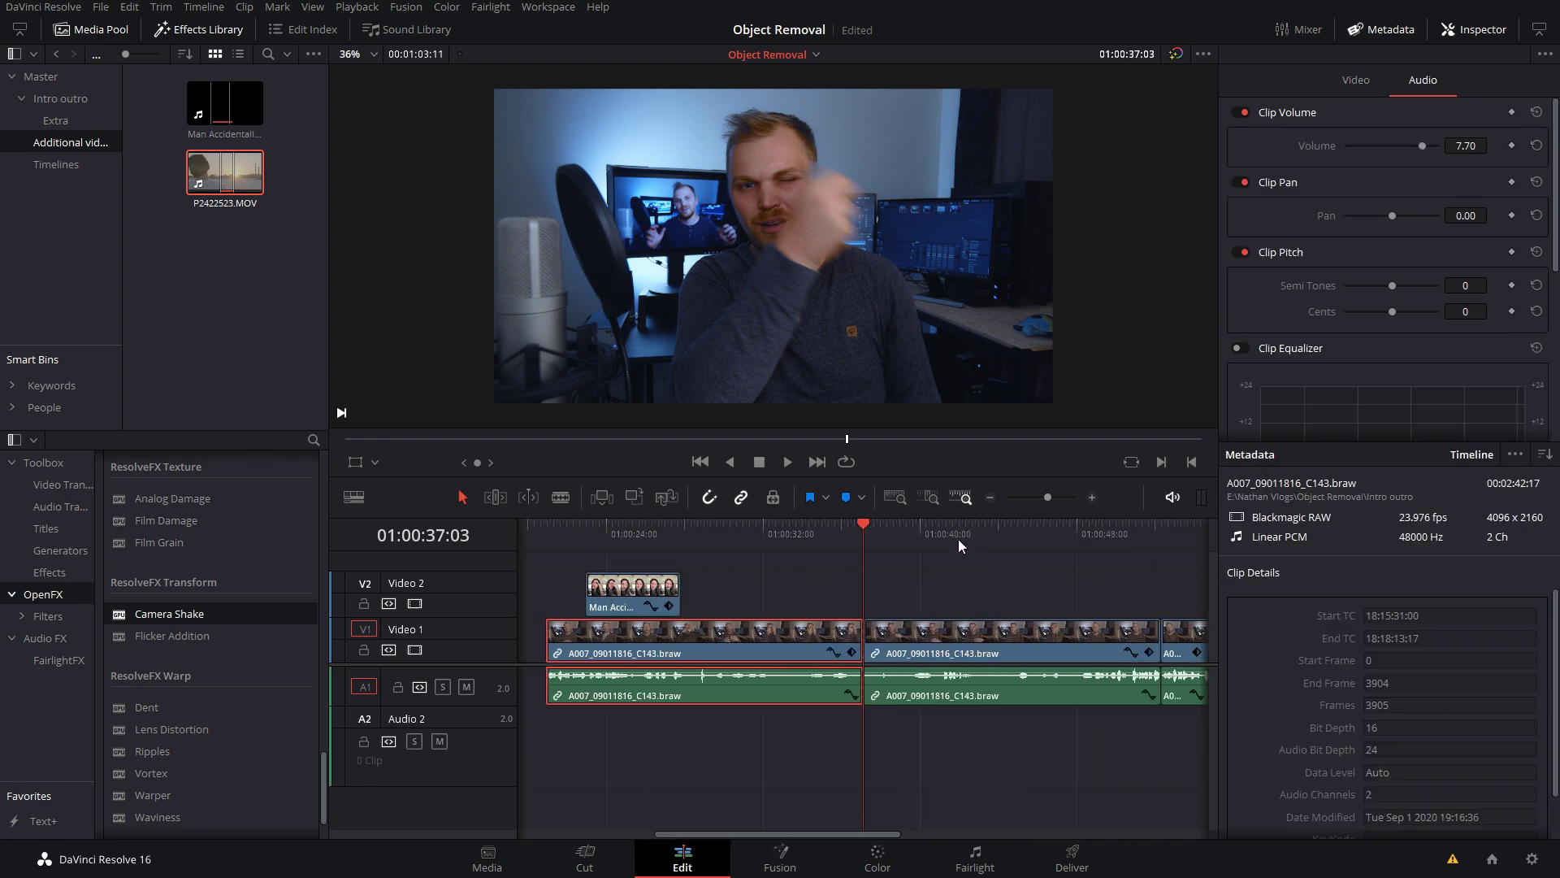
left_click(992, 536)
scroll(1017, 618, "up", 3)
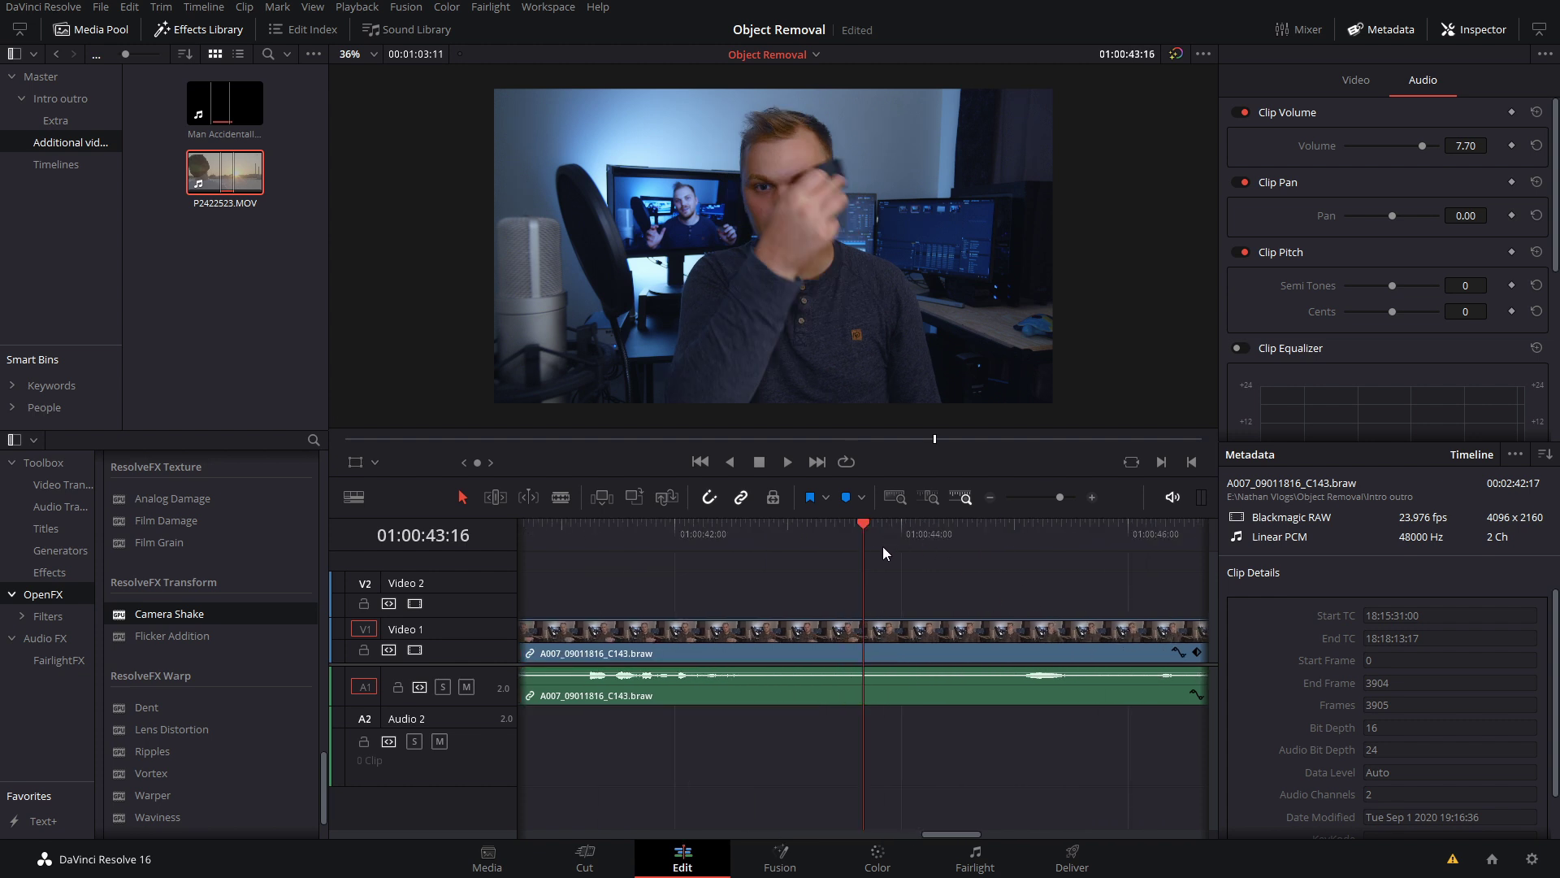
key("Left")
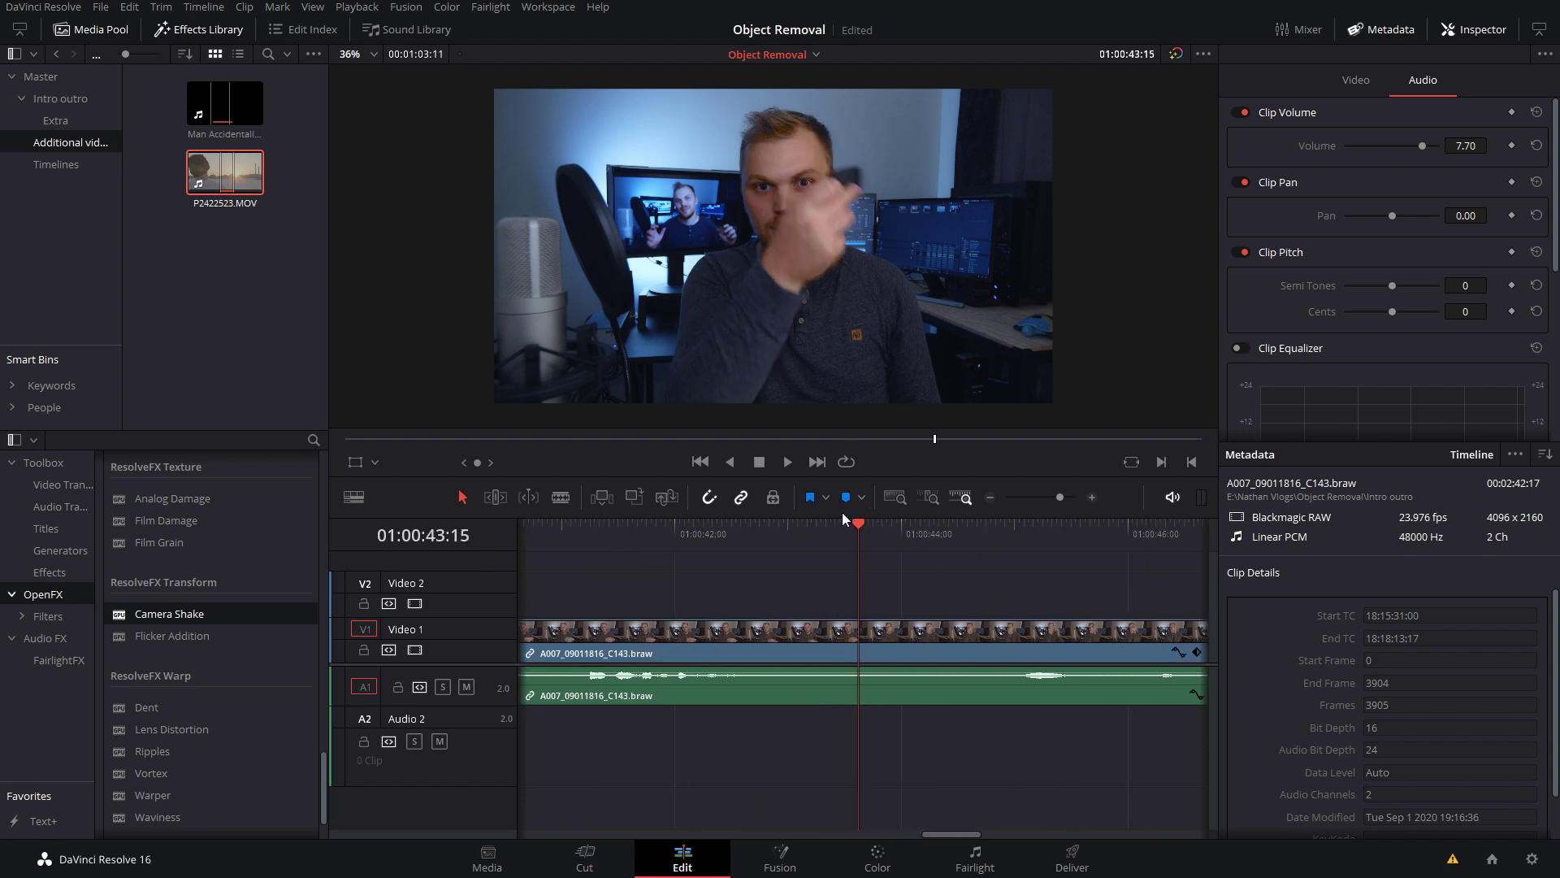
key("Right")
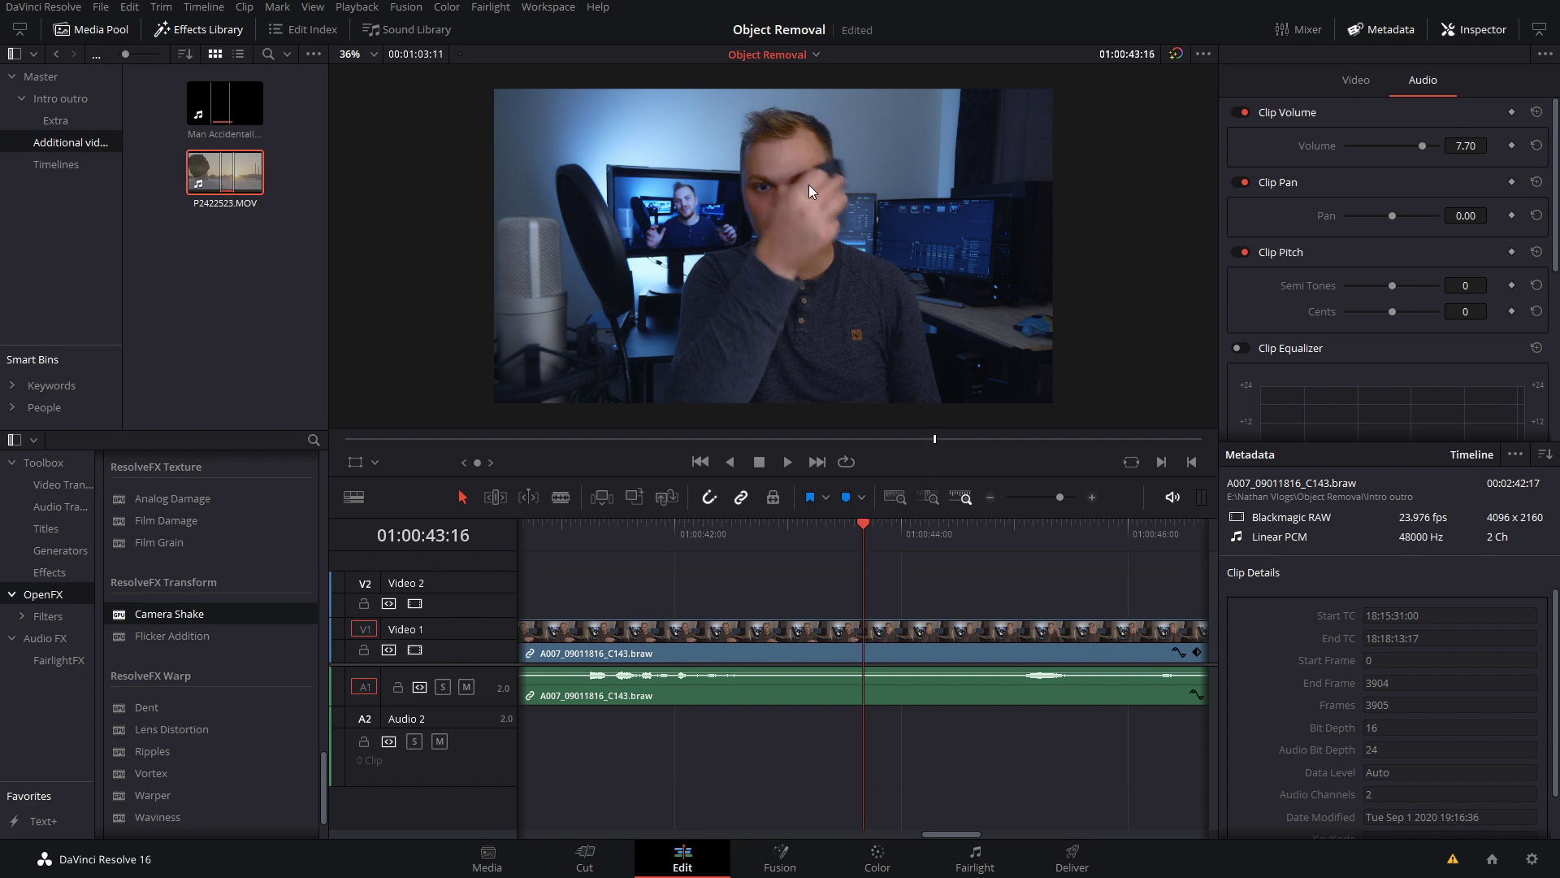
key("Left")
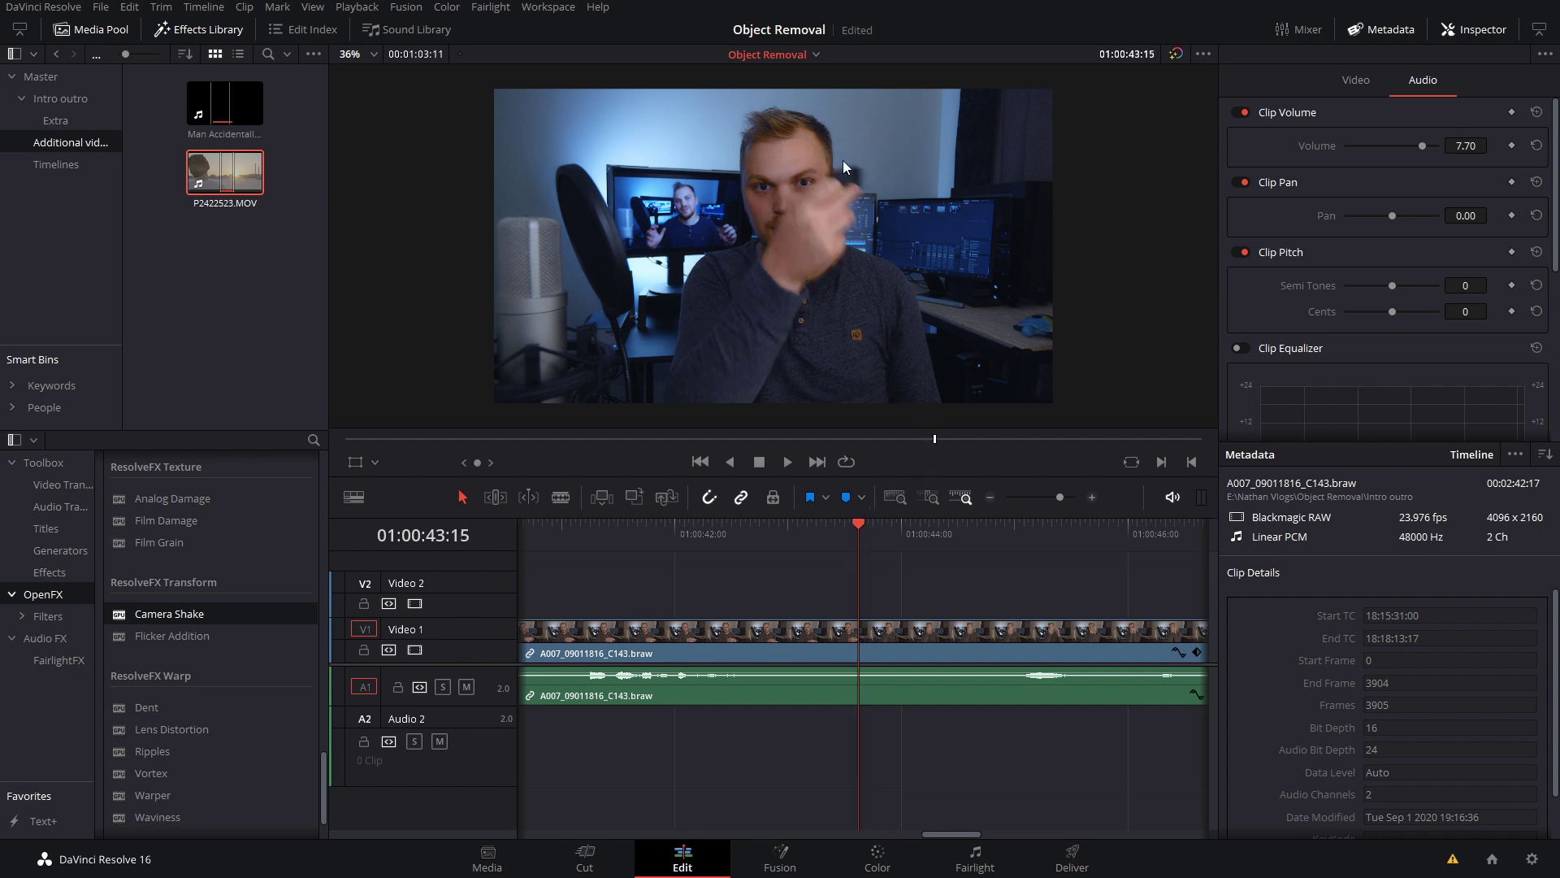
left_click(866, 653)
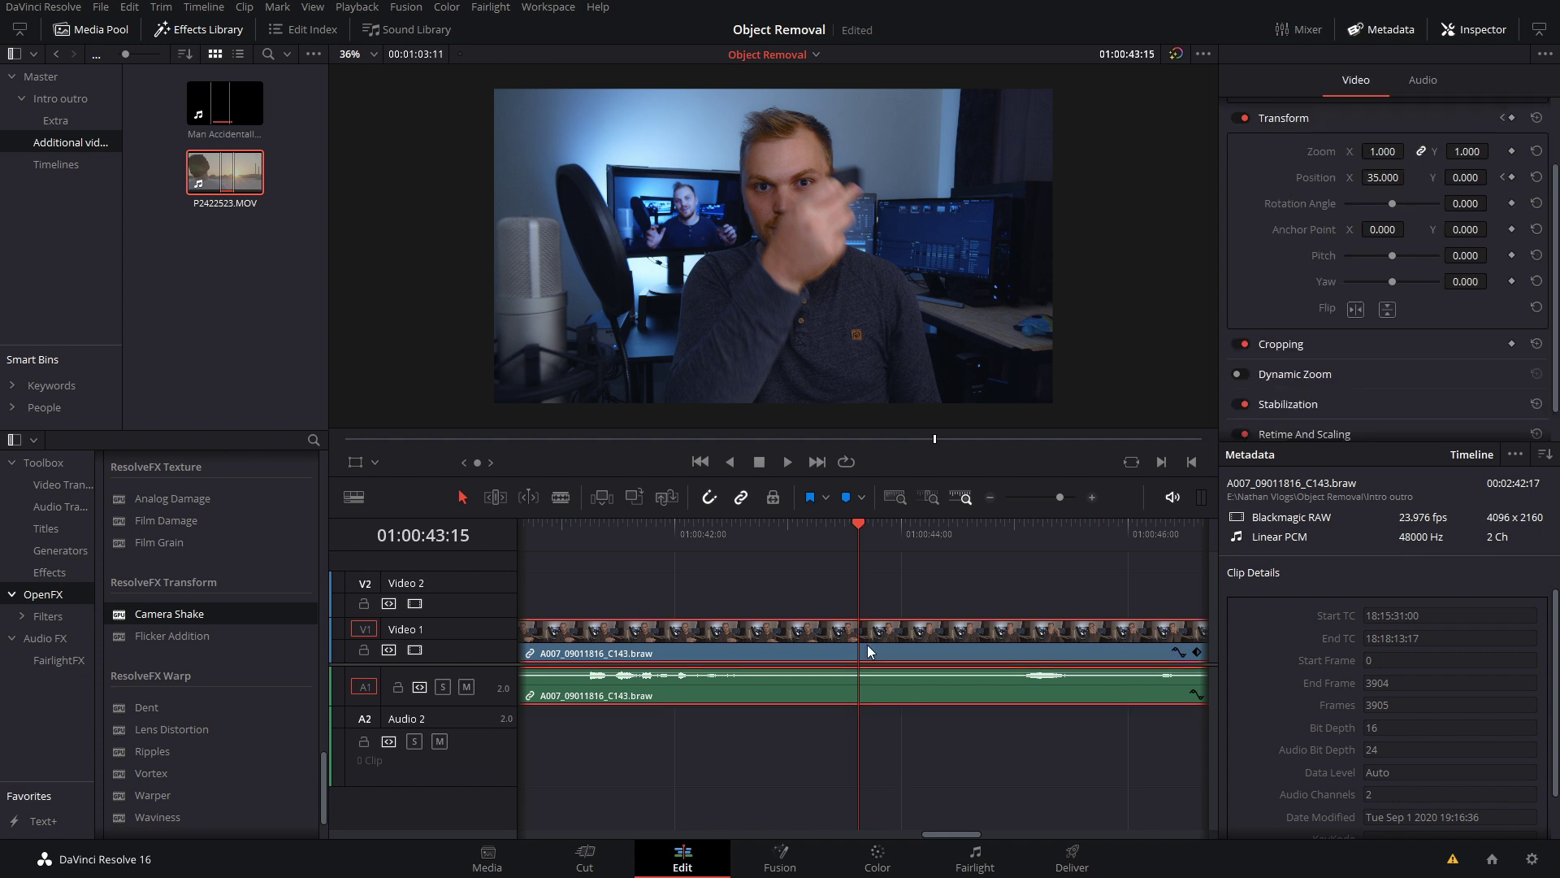
key("ctrl+b")
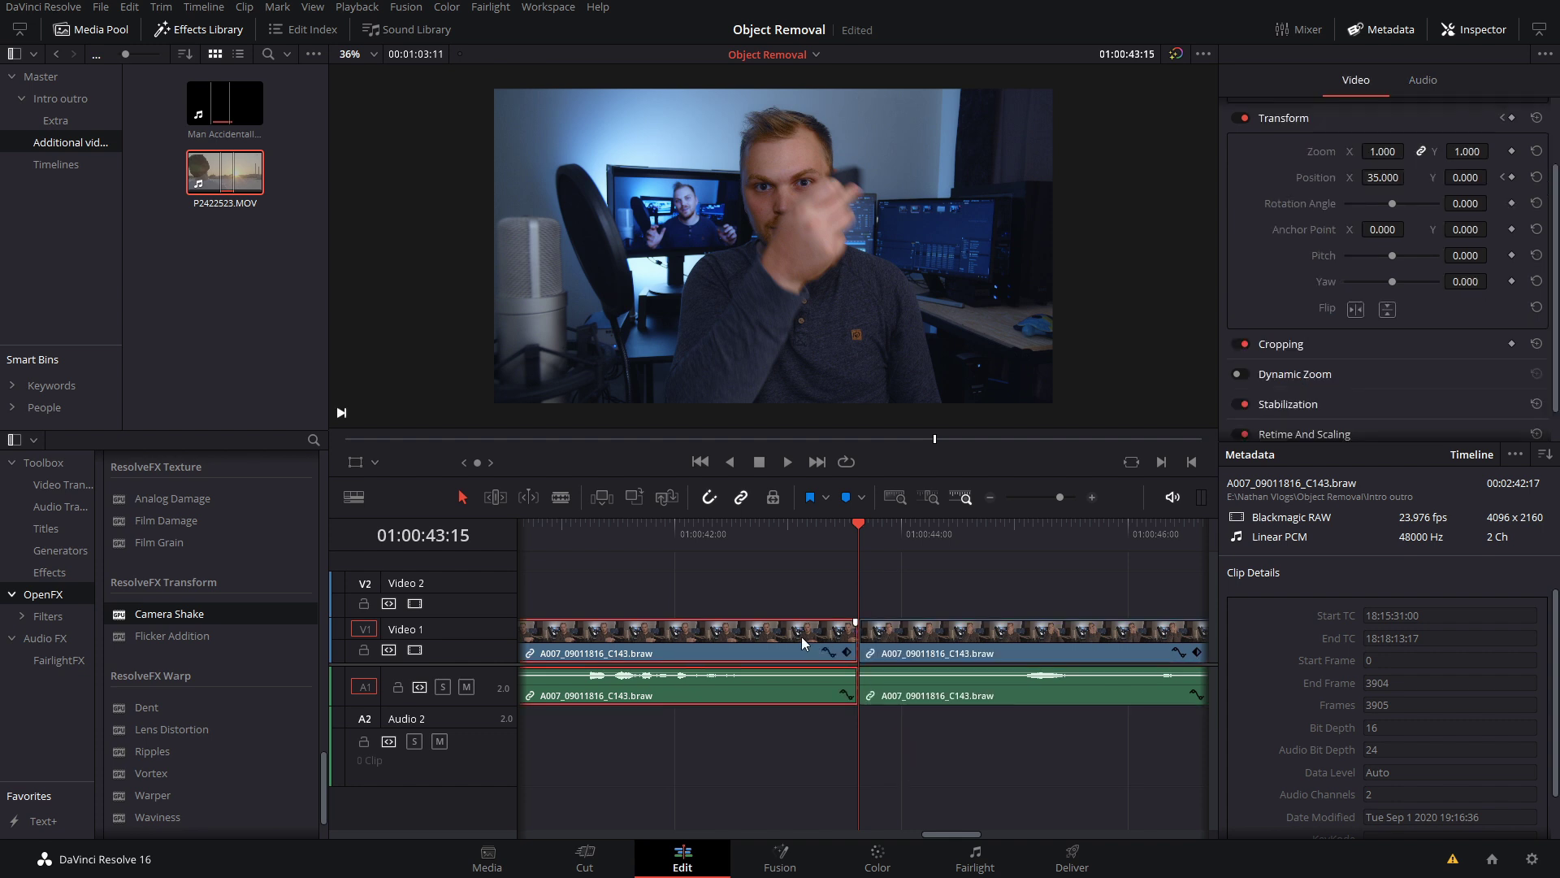
left_click_drag(699, 559, 639, 567)
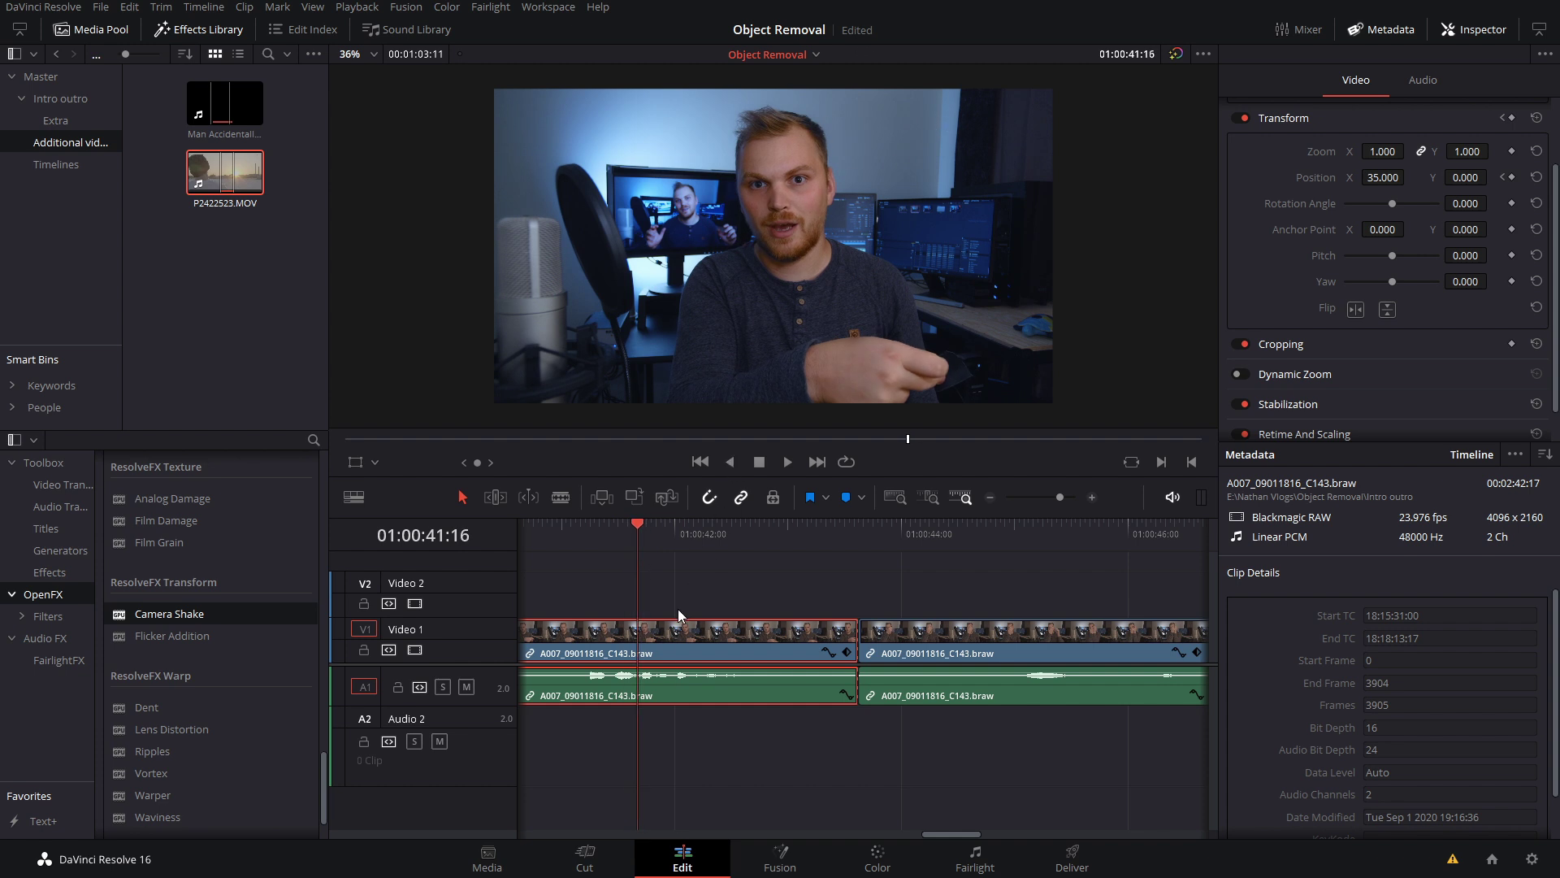
right_click(675, 640)
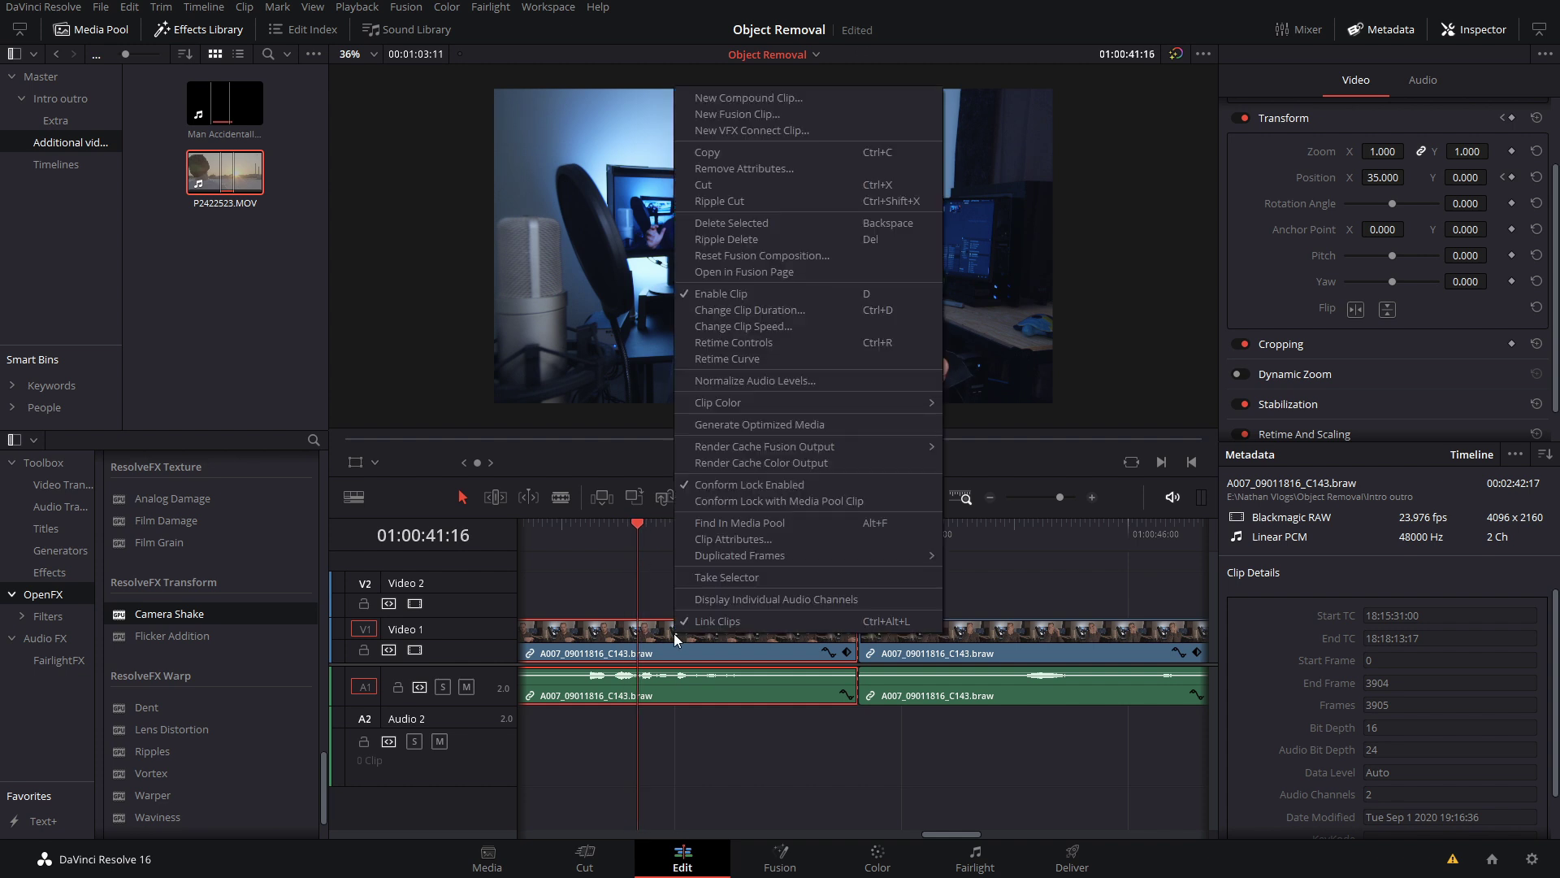
Turn the middle section into a compound clip named 'Eye Brow' and open it on the Color page.
left_click(773, 101)
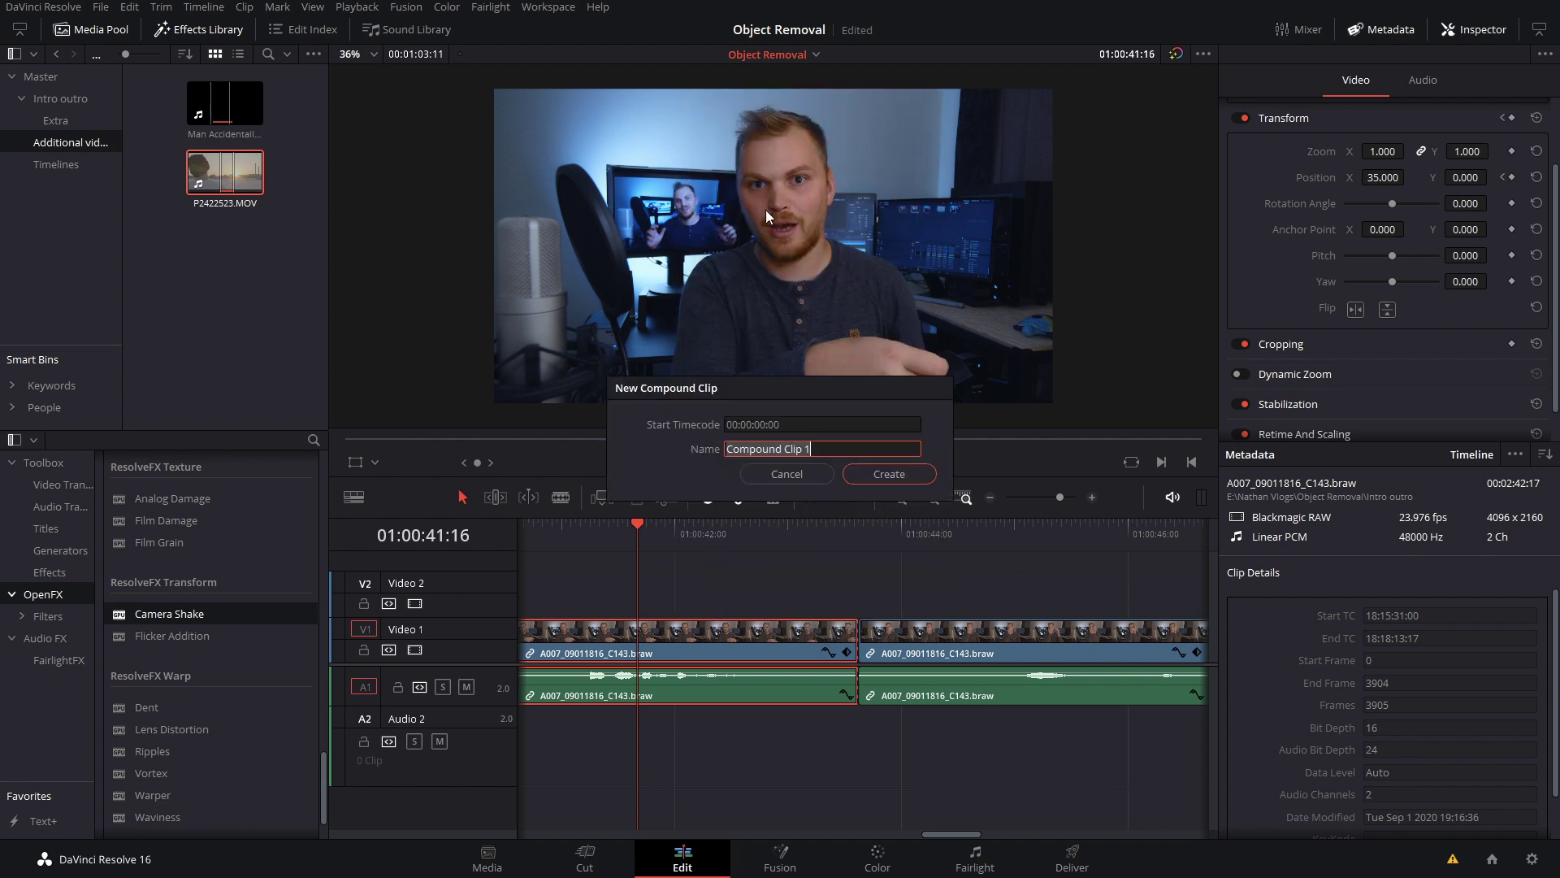
type("Eye Brow")
left_click(884, 475)
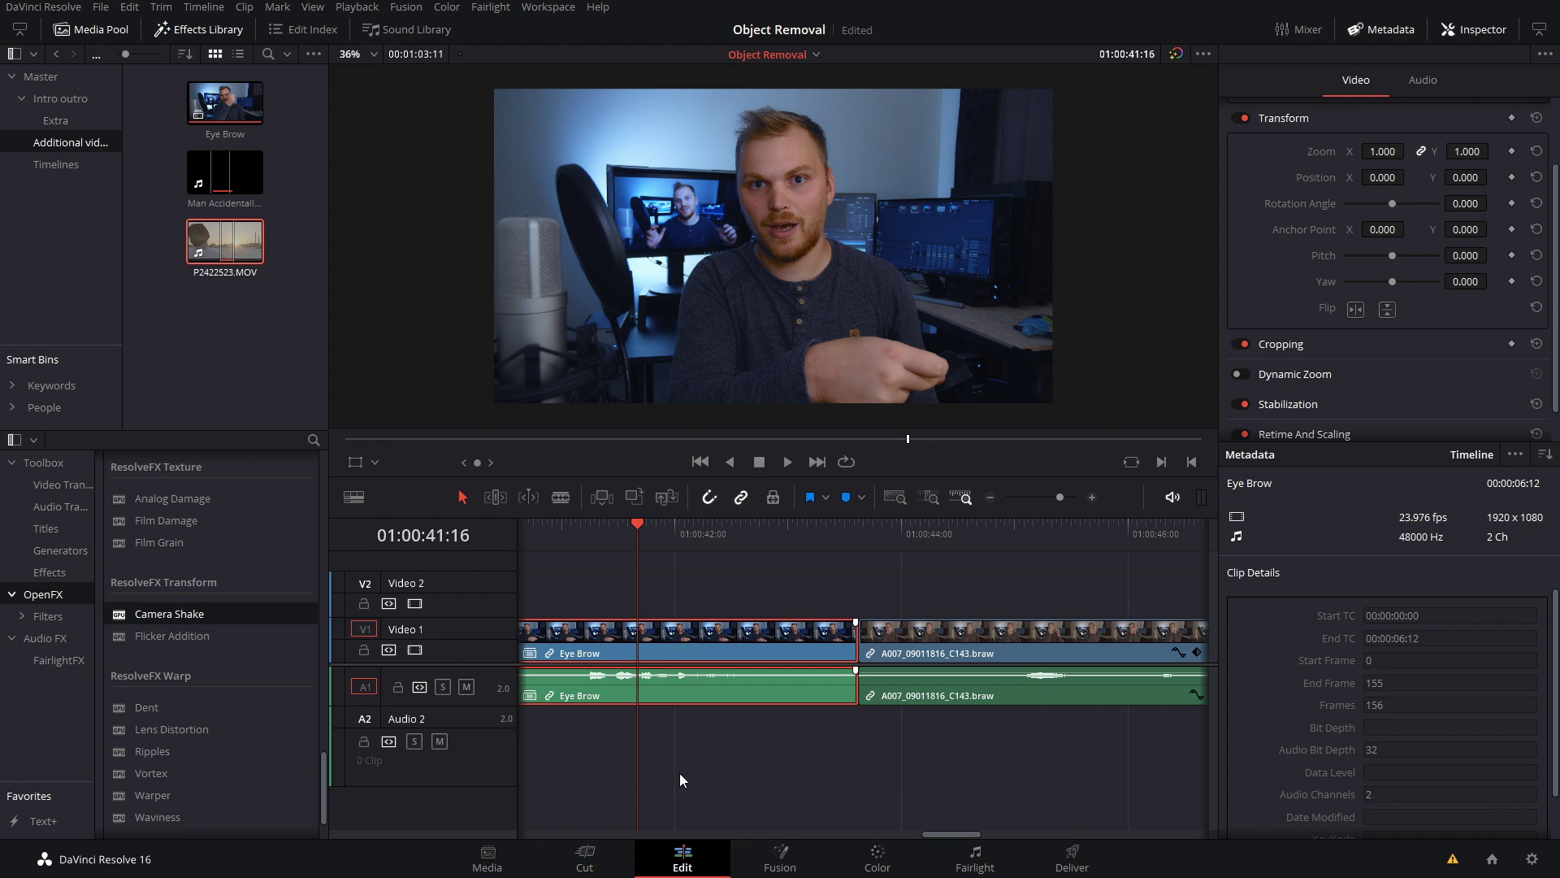
left_click(877, 855)
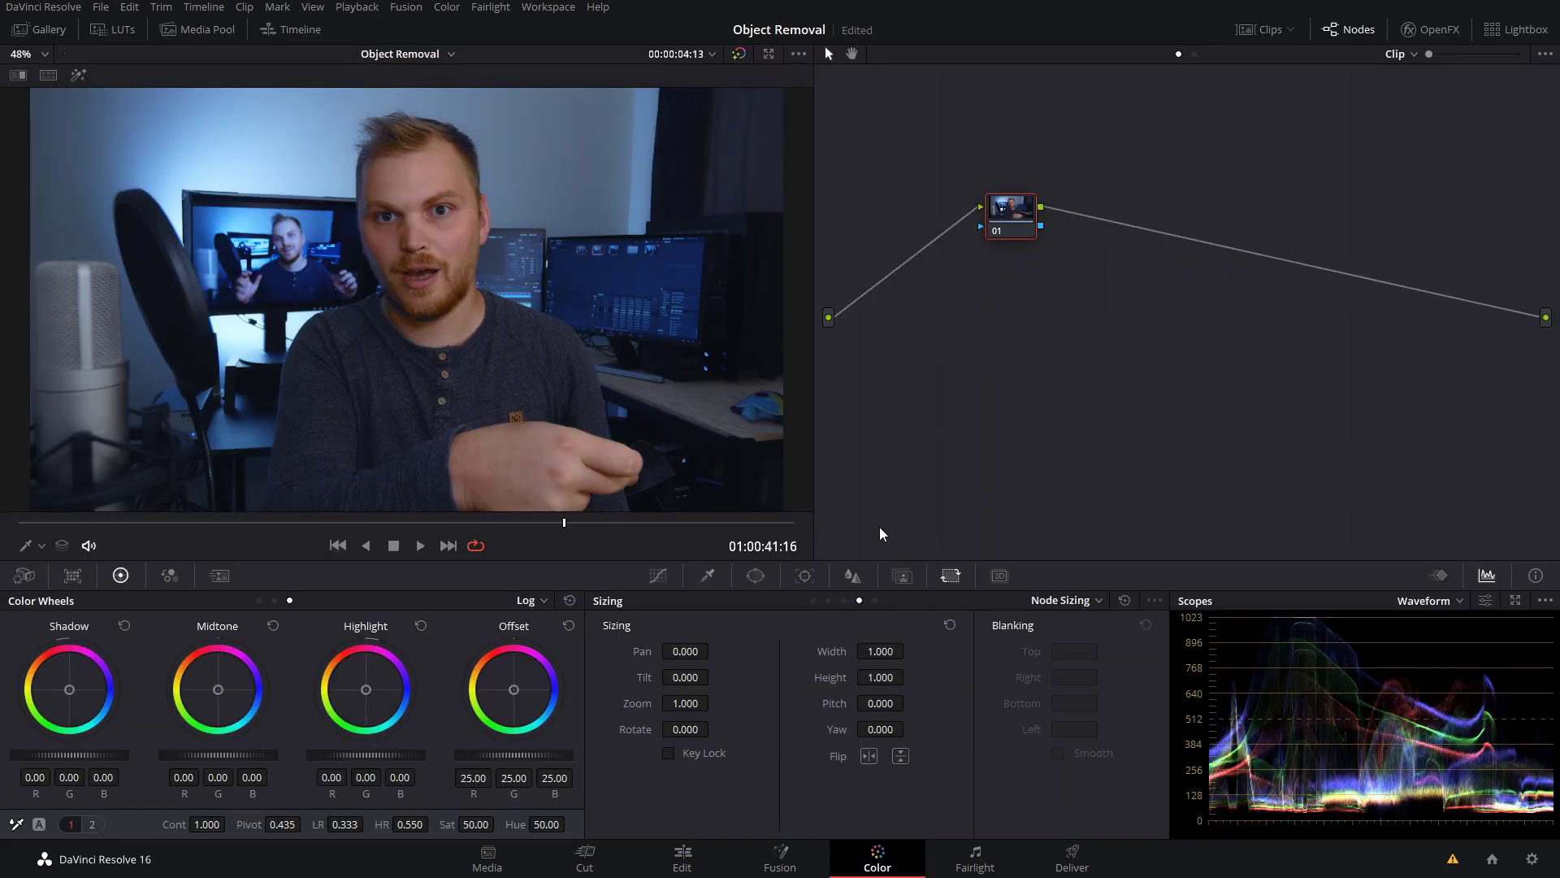
left_click_drag(564, 522, 72, 532)
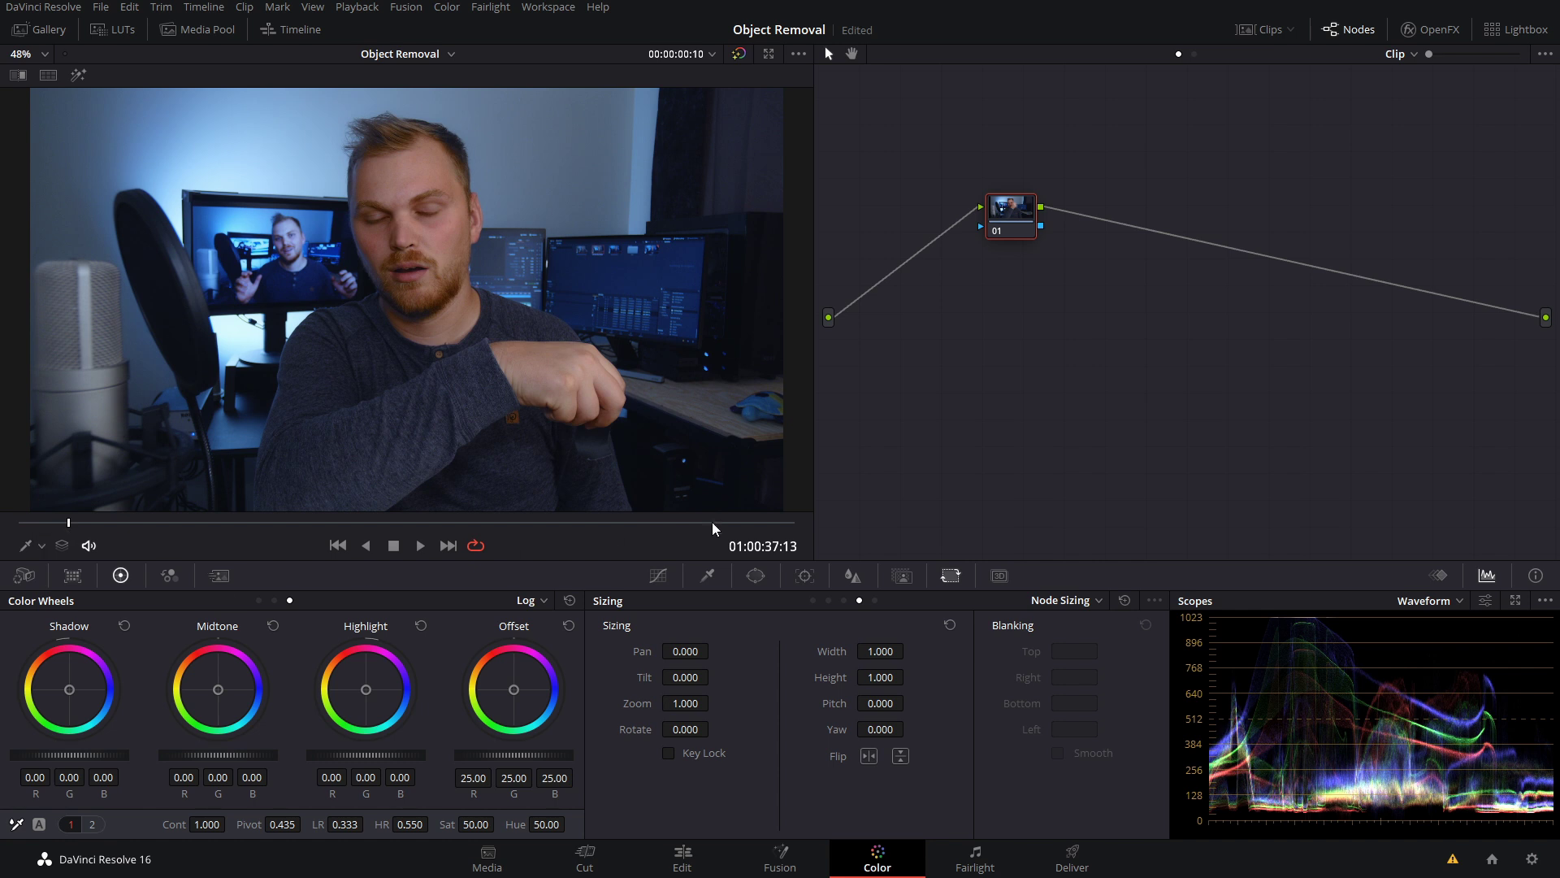
Pick the Curve window, zoom in, and trace the eyebrow's top edge to its inner end.
left_click(755, 575)
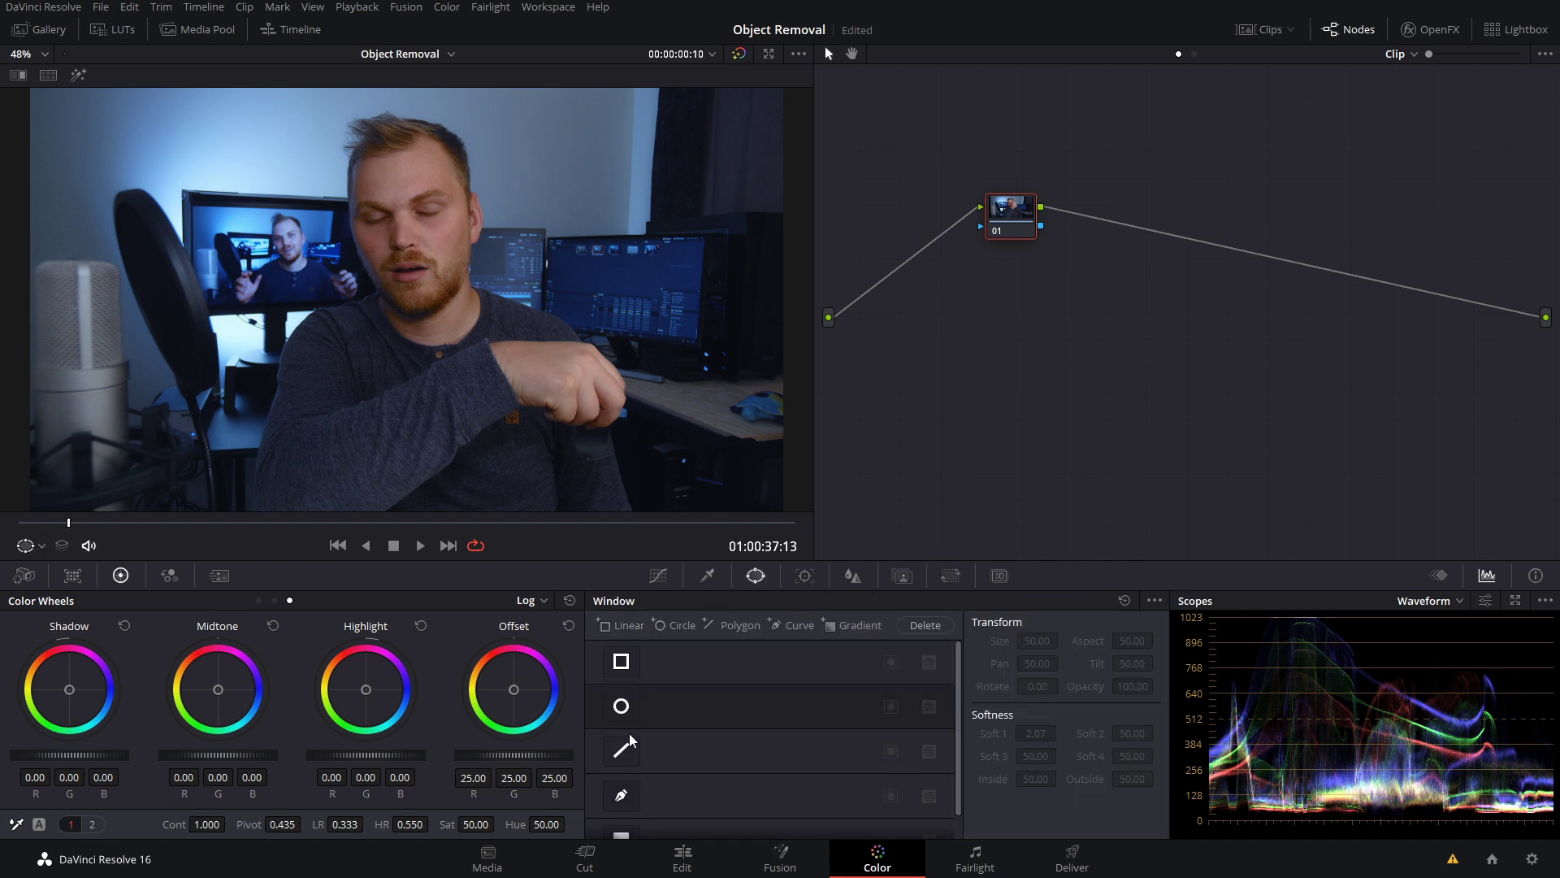
left_click(621, 796)
scroll(454, 239, "up", 5)
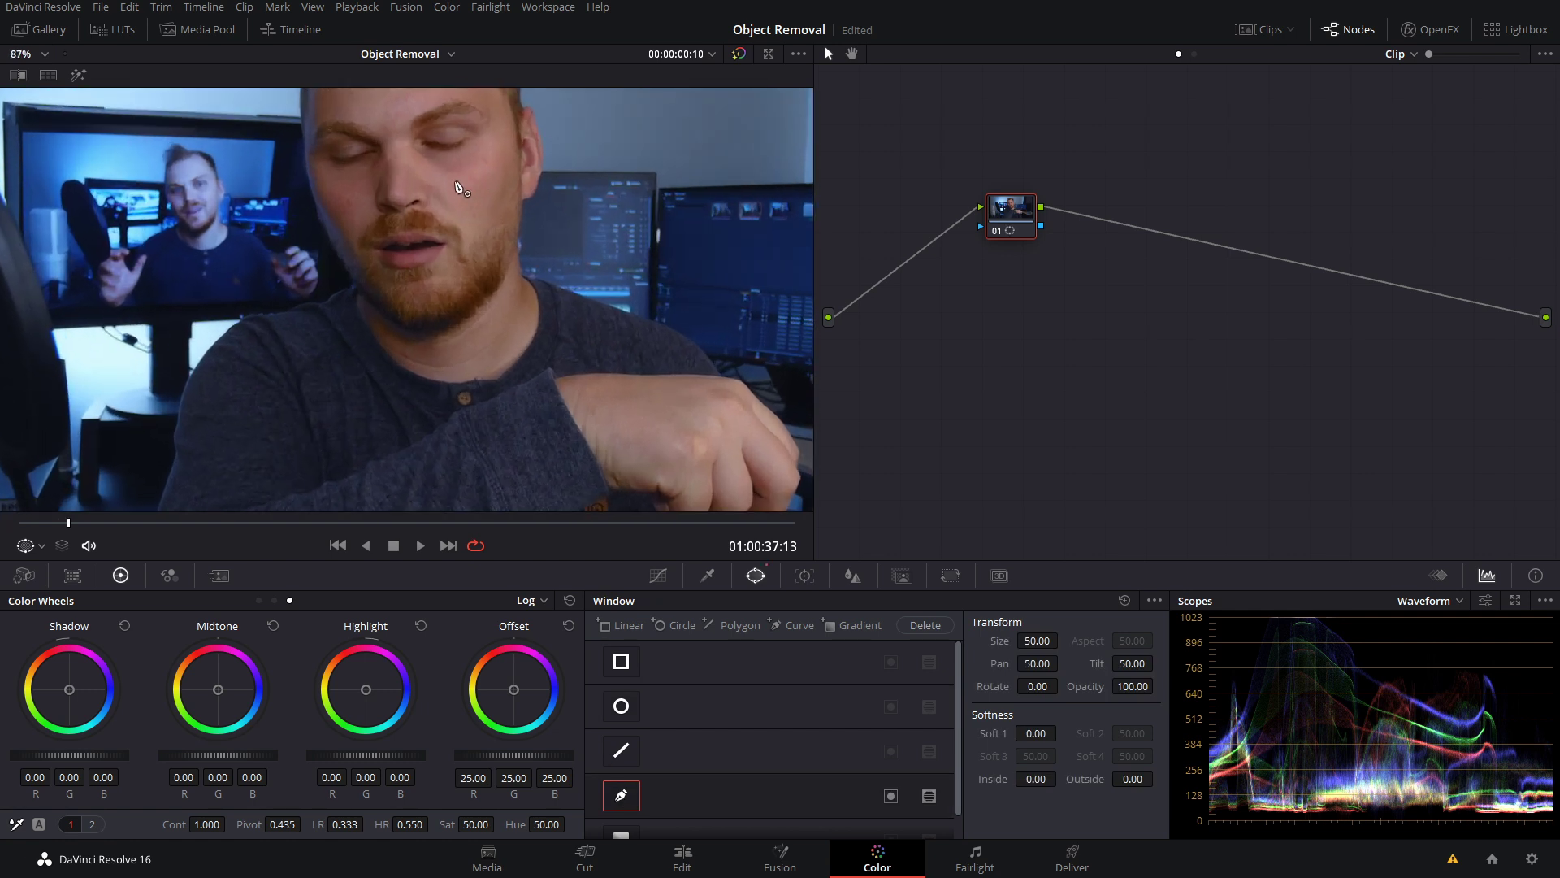
scroll(479, 244, "up", 4)
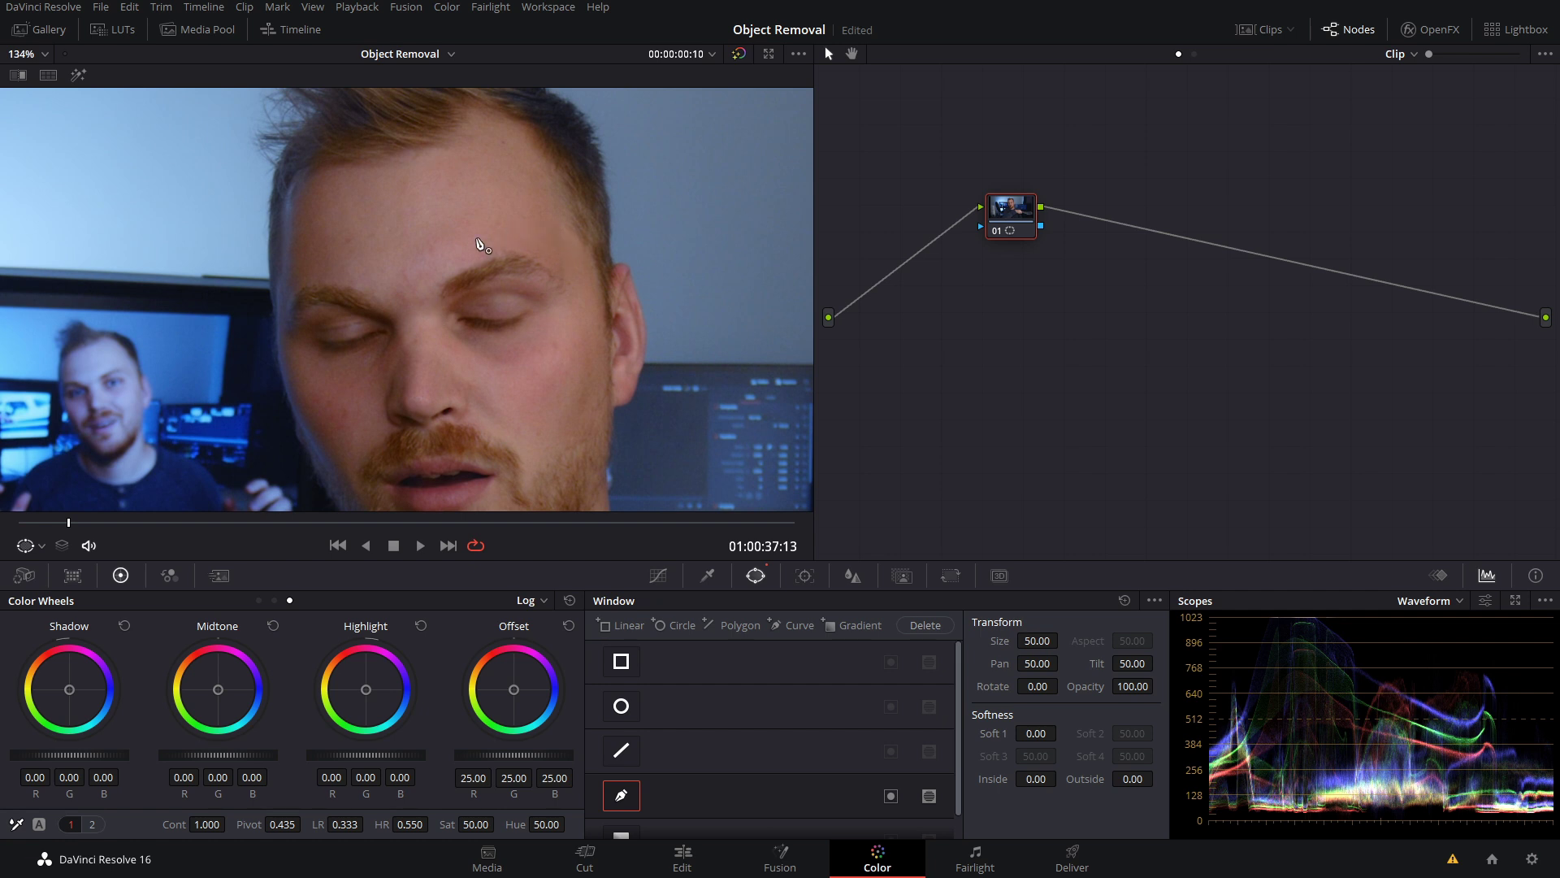
left_click(546, 250)
left_click(523, 244)
left_click(490, 248)
left_click(462, 262)
left_click(443, 274)
left_click(430, 287)
left_click(437, 302)
Trace the eyebrow's lower edge and outer end, closing the curve mask.
left_click(450, 302)
left_click(475, 289)
left_click(495, 285)
left_click(517, 284)
left_click(540, 291)
left_click(559, 300)
left_click(577, 301)
left_click(579, 278)
left_click(557, 257)
left_click(546, 250)
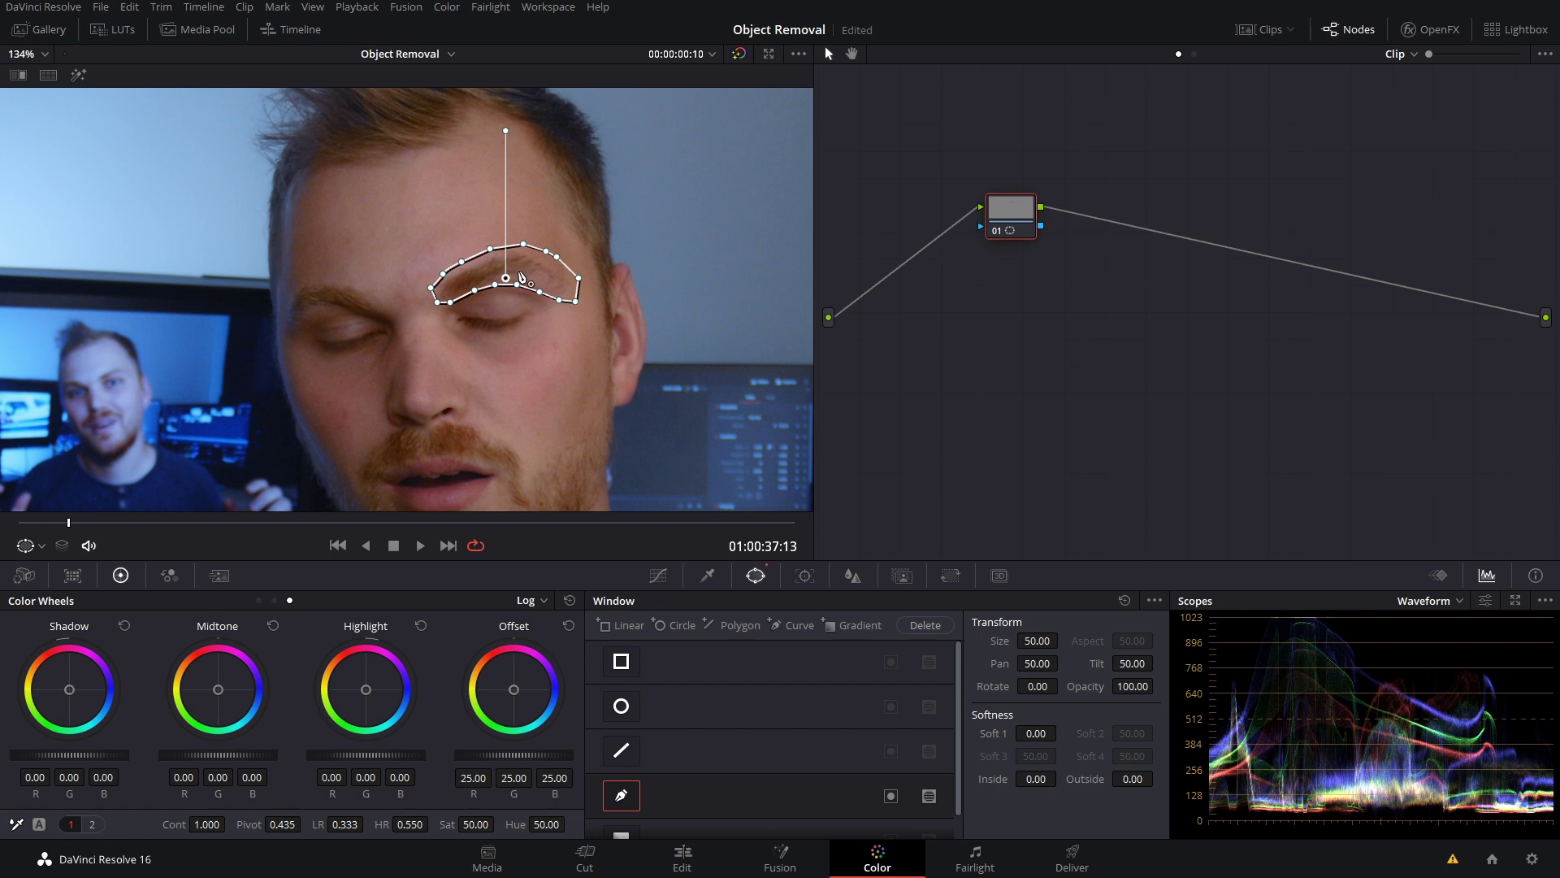
Track the eyebrow window in reverse, then forward from frame 6, and review the track.
left_click(804, 575)
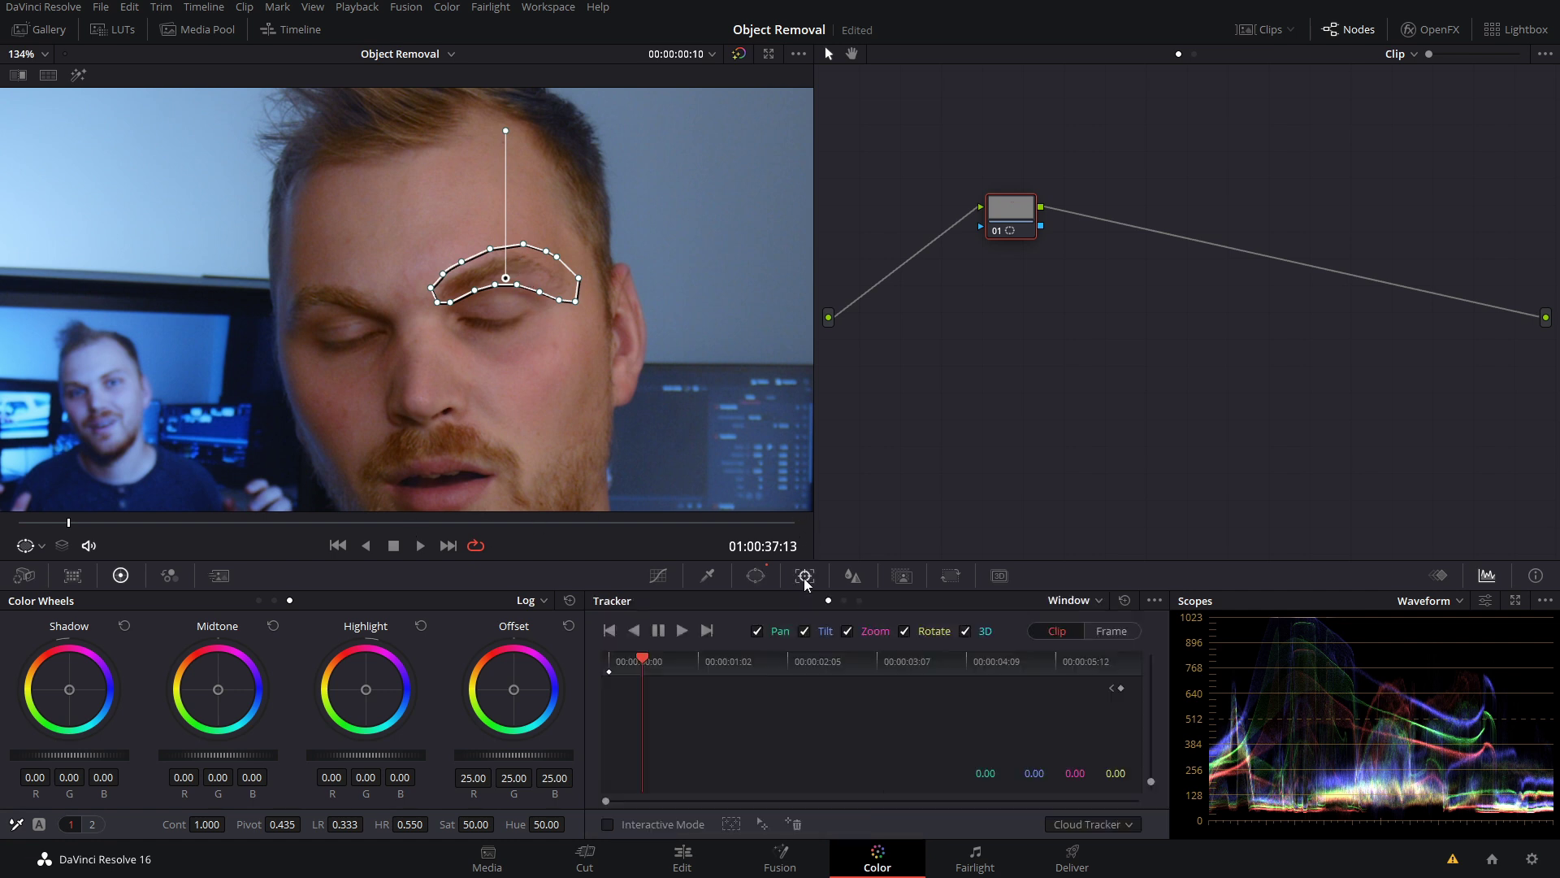
left_click(637, 632)
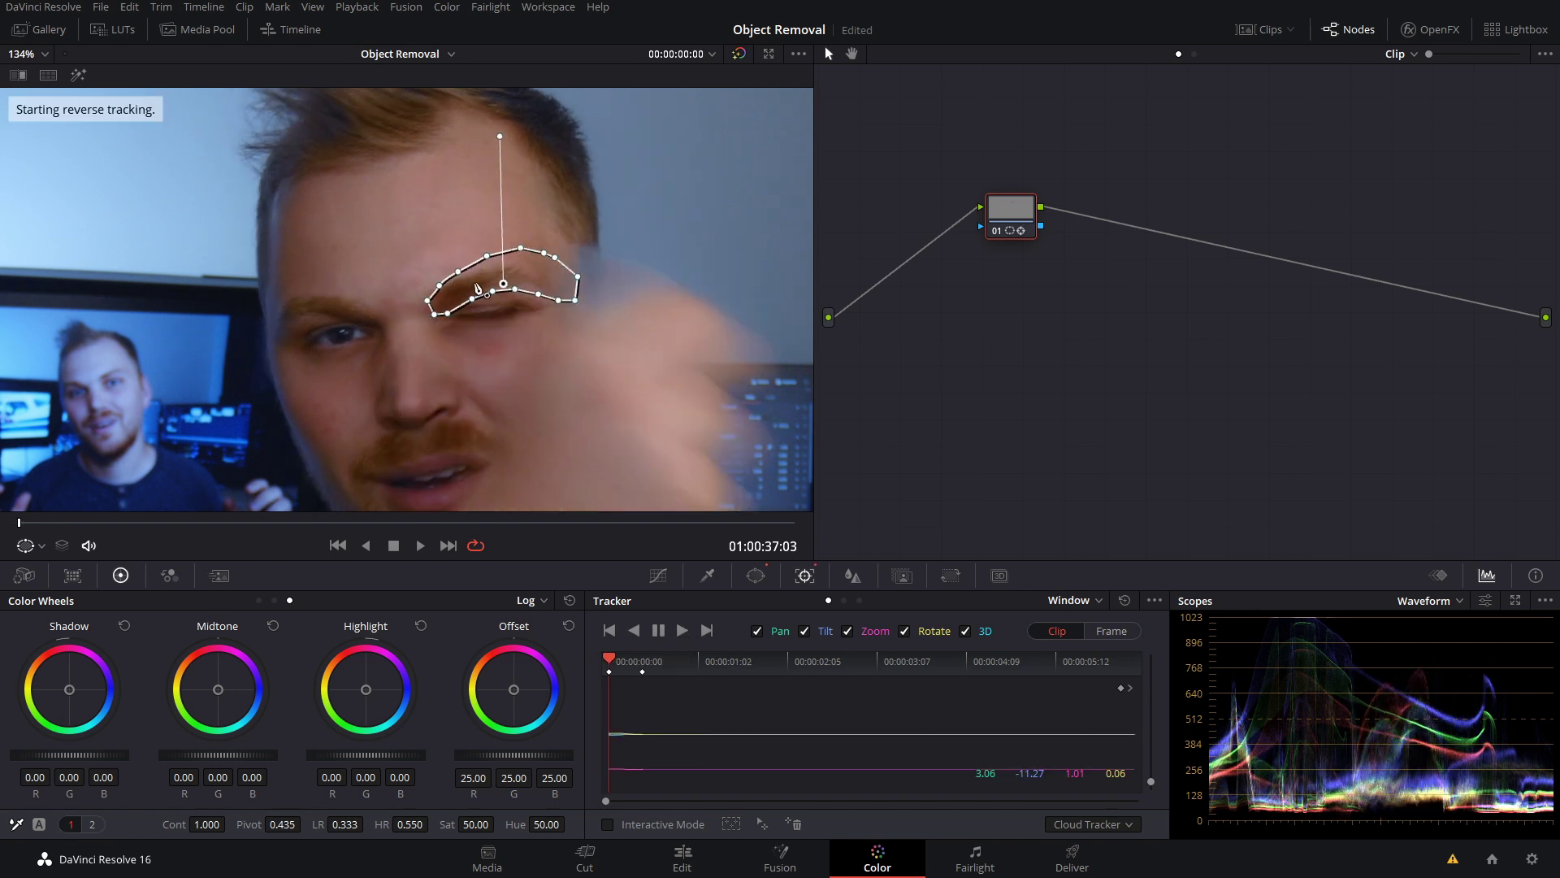
left_click(59, 523)
left_click_drag(59, 522, 48, 523)
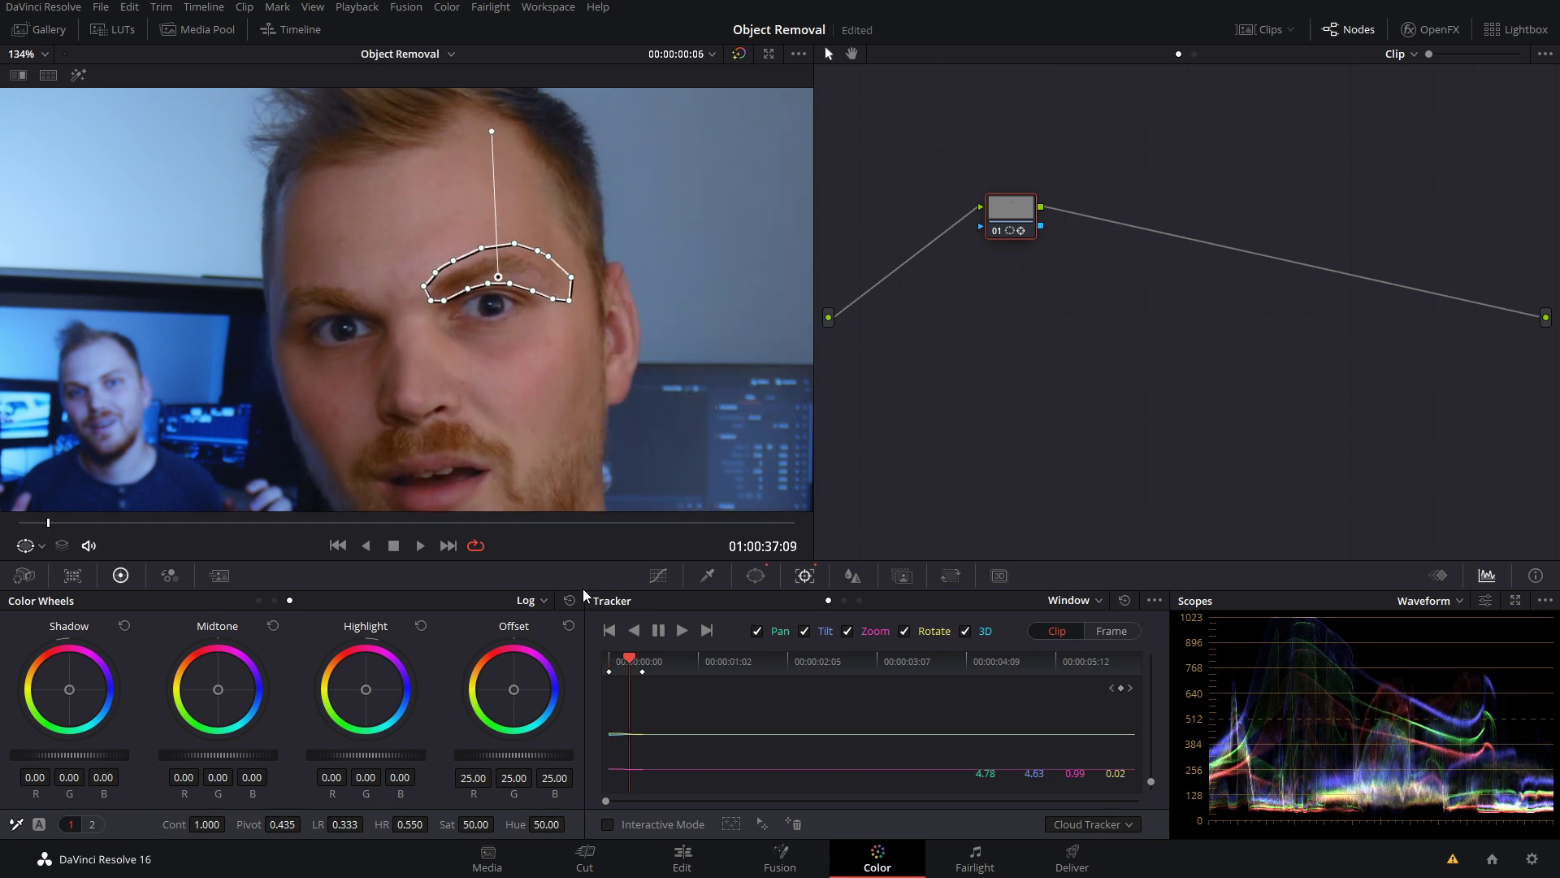
left_click(682, 631)
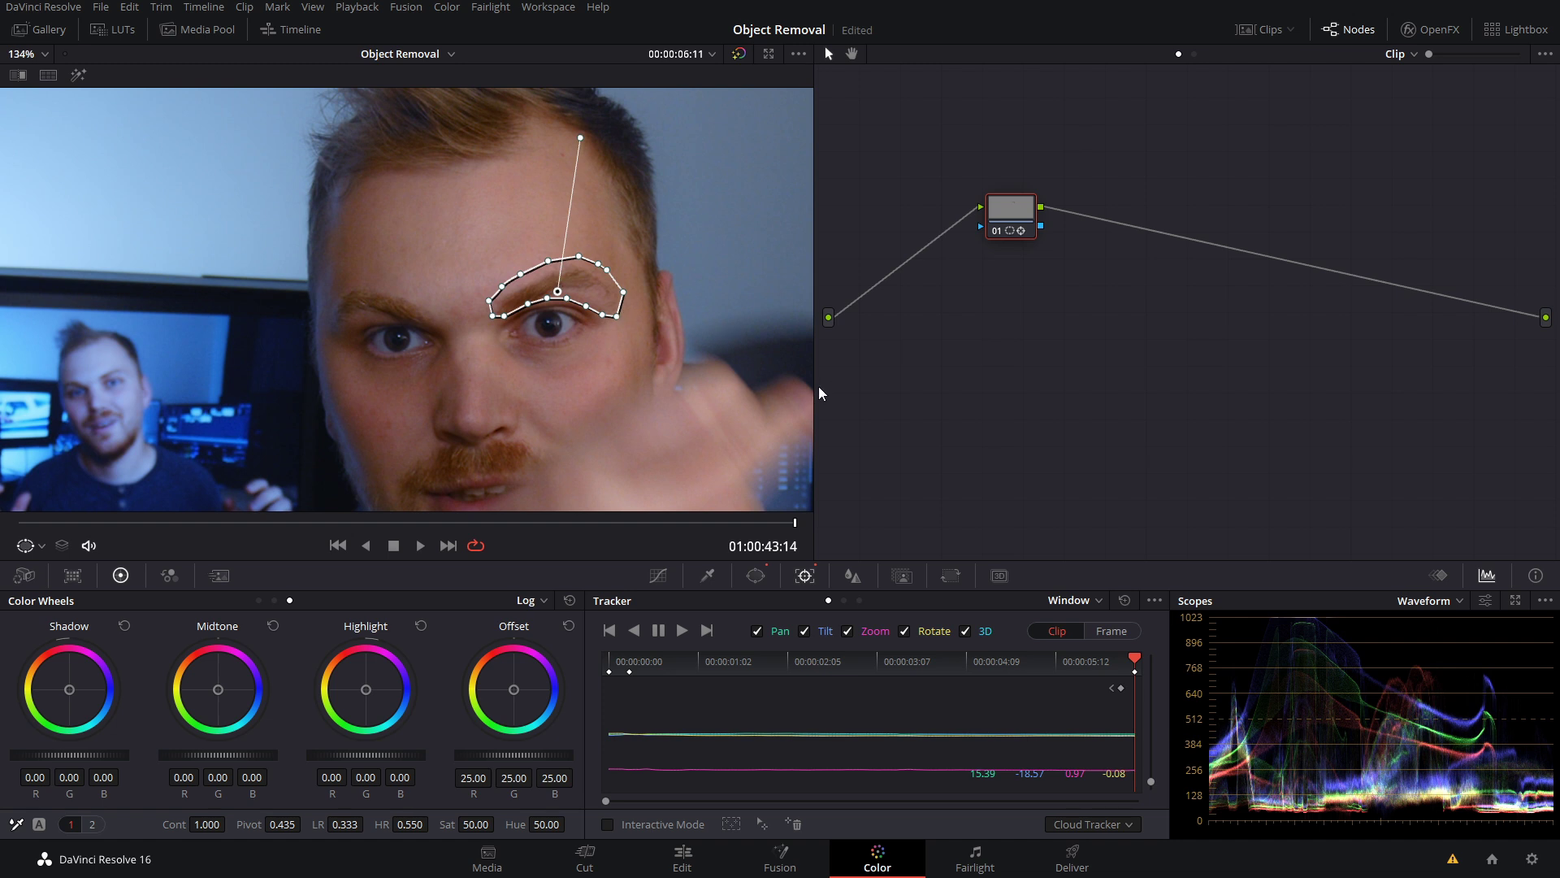
left_click_drag(788, 529, 459, 526)
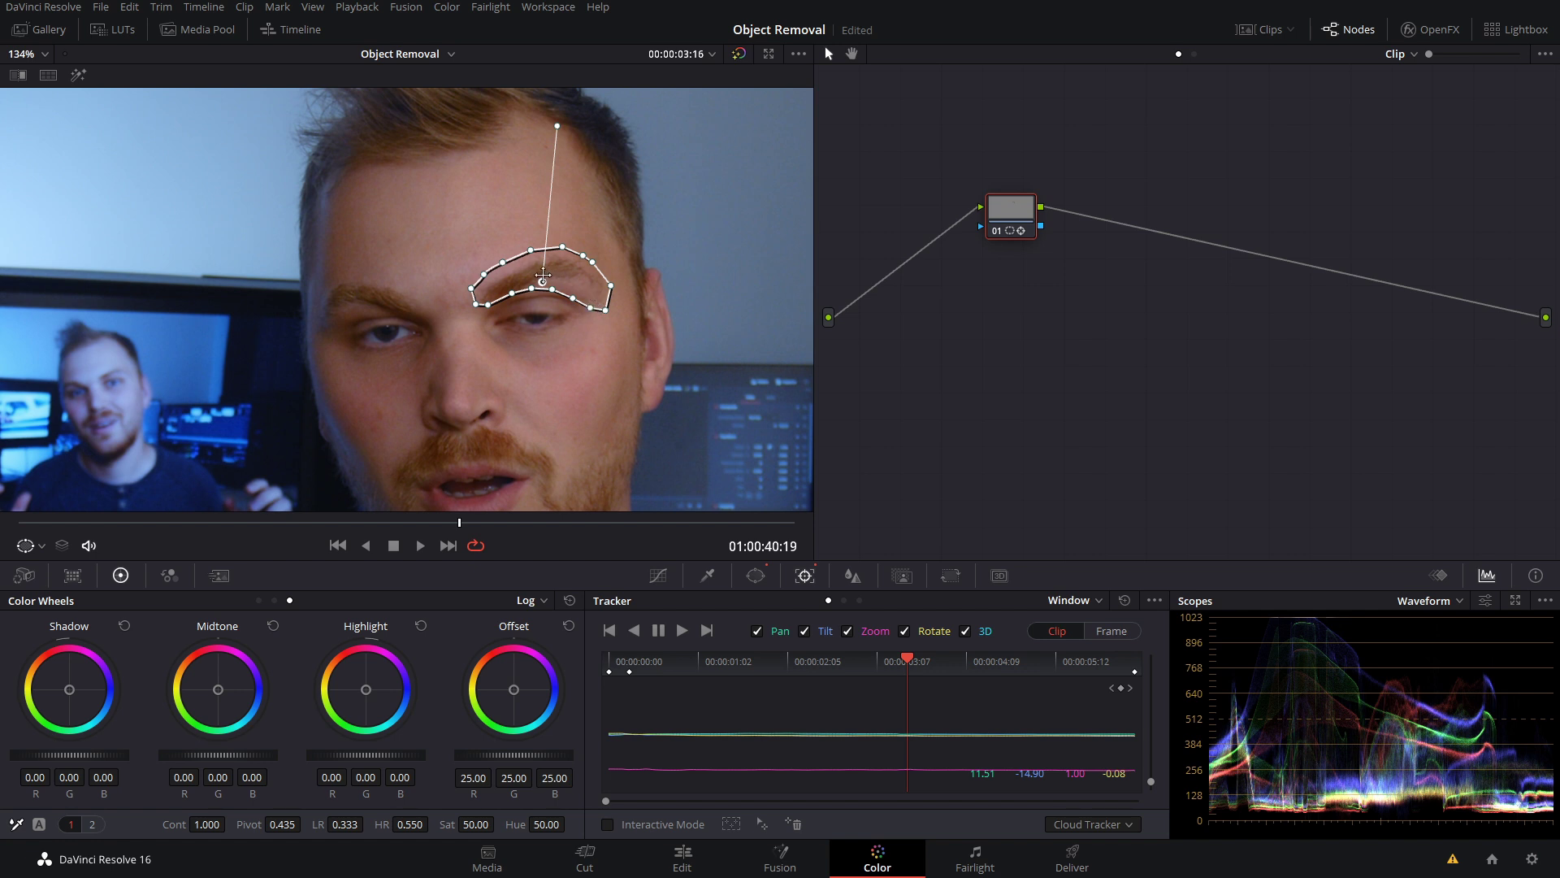
Move the window onto forehead skin, then set Node Sizing to Pan 21, Tilt -53.
left_click_drag(543, 276, 524, 224)
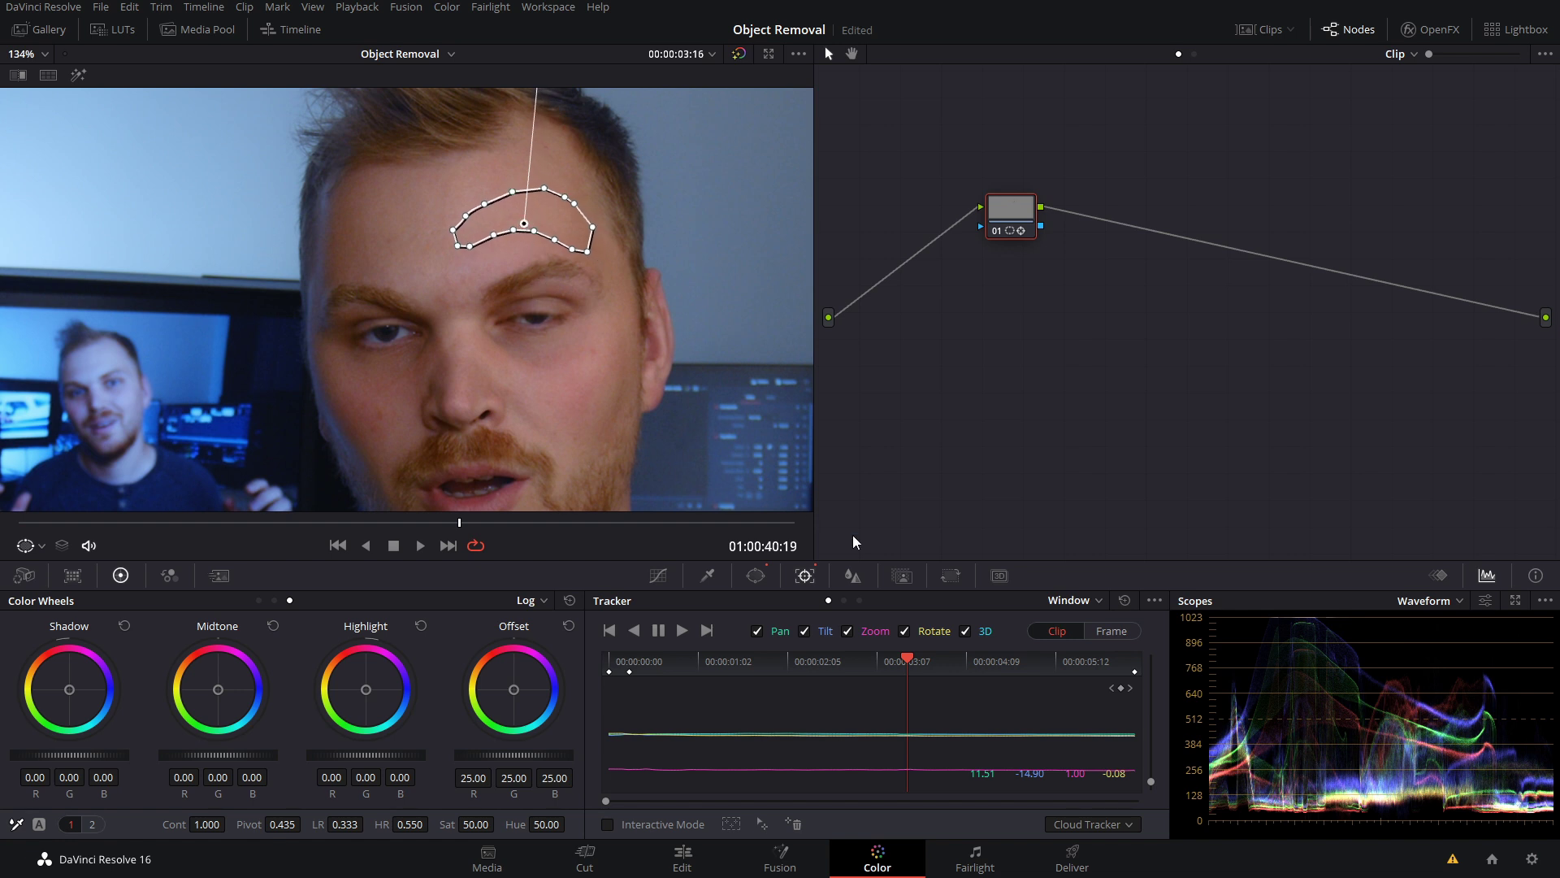
left_click(949, 576)
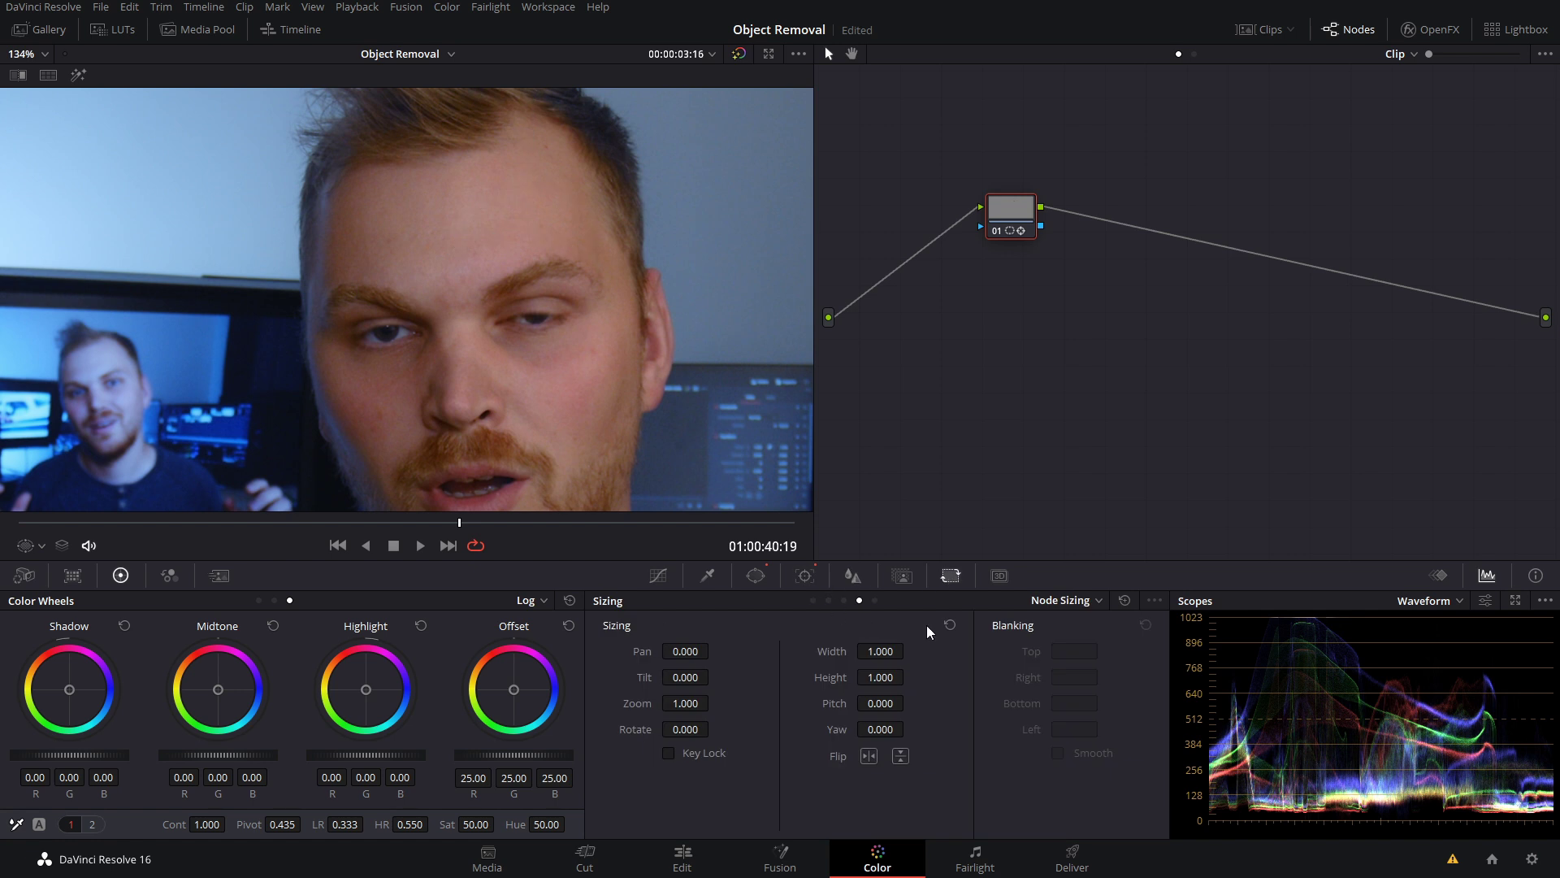
left_click(1077, 600)
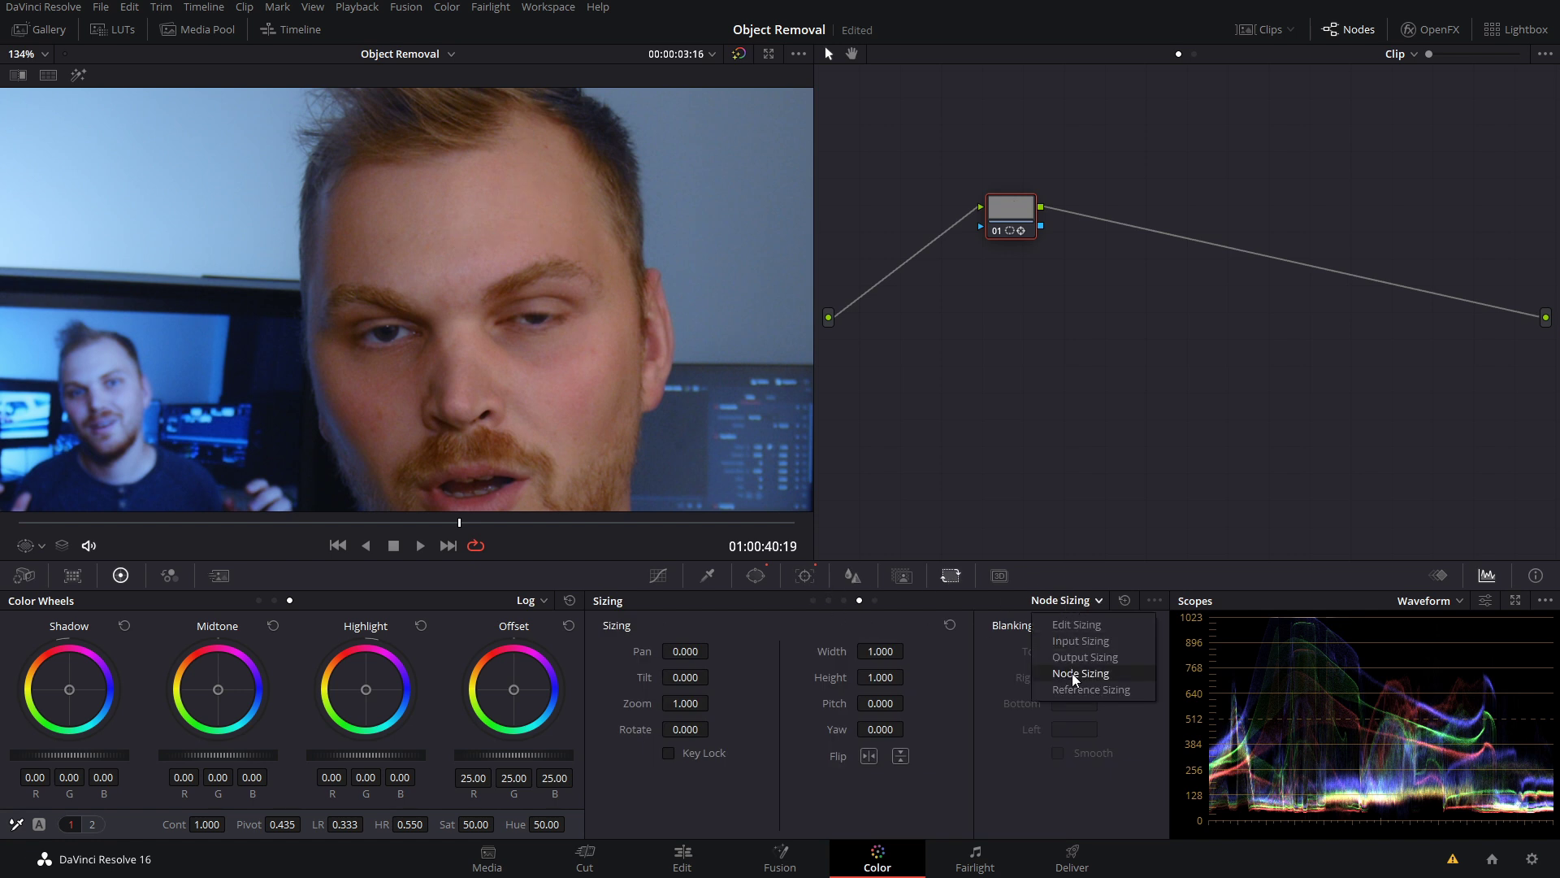
left_click(1071, 673)
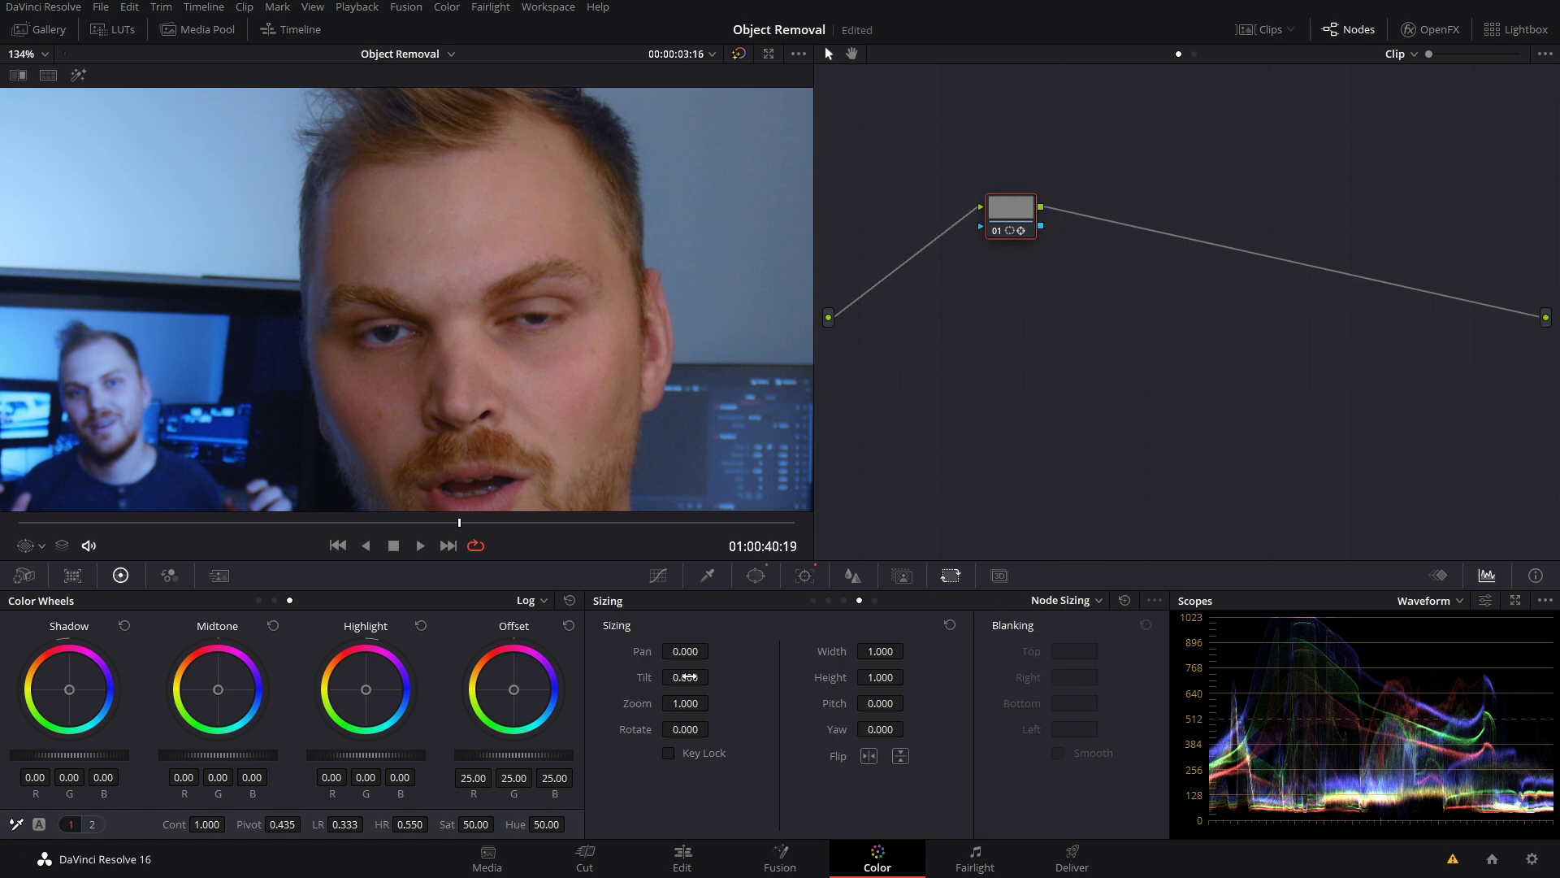
left_click_drag(684, 676, 714, 650)
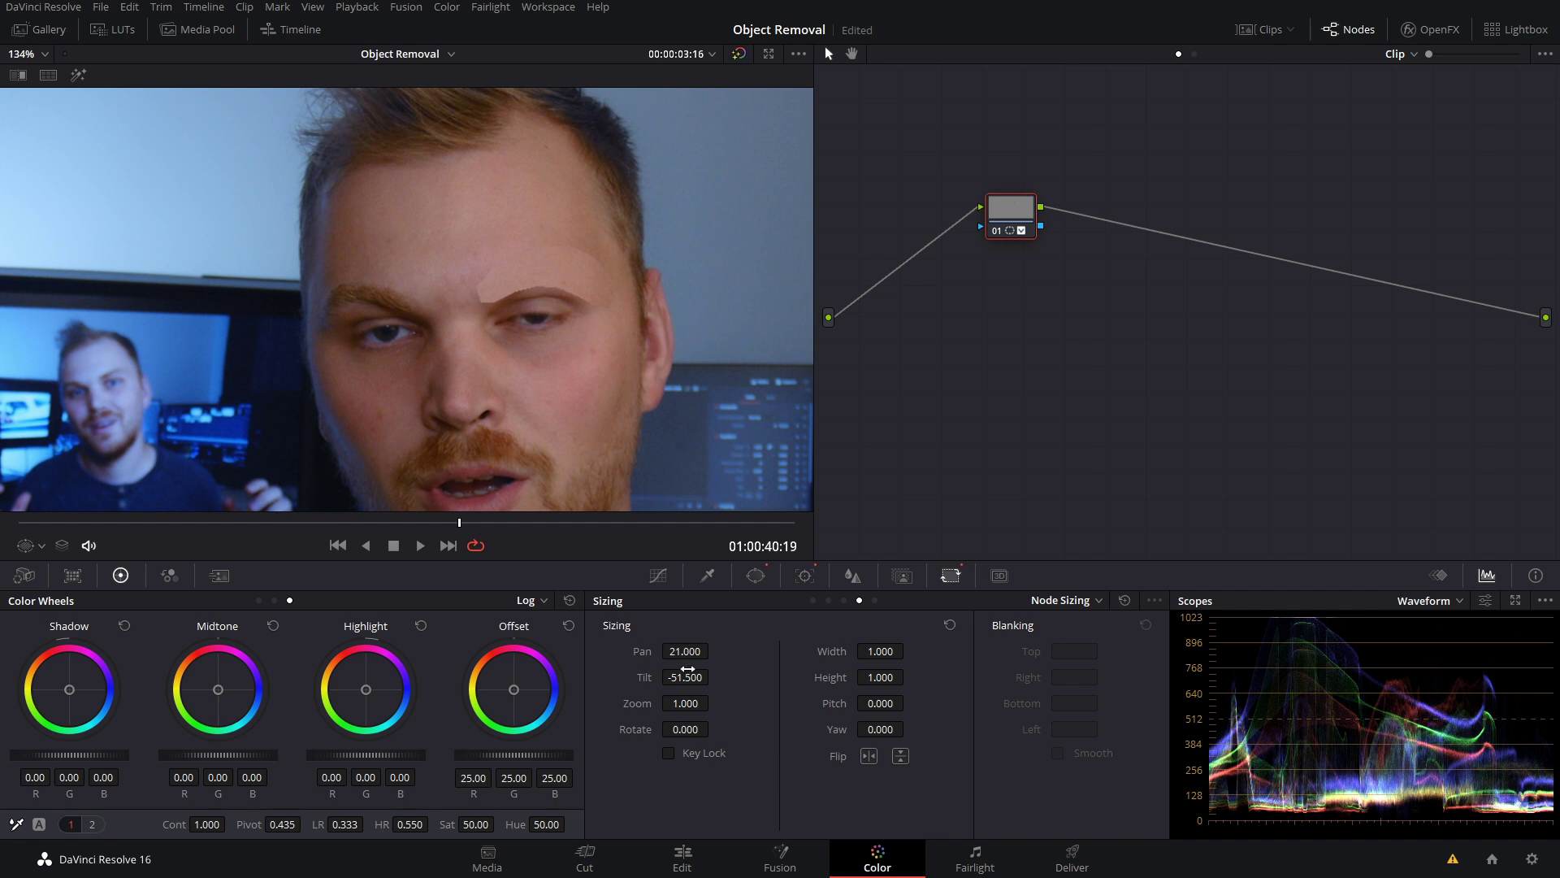
left_click_drag(685, 677, 694, 674)
Raise the eyebrow window's Soft 1 to about 1.02 and scrub earlier frames to check the patch.
left_click(755, 575)
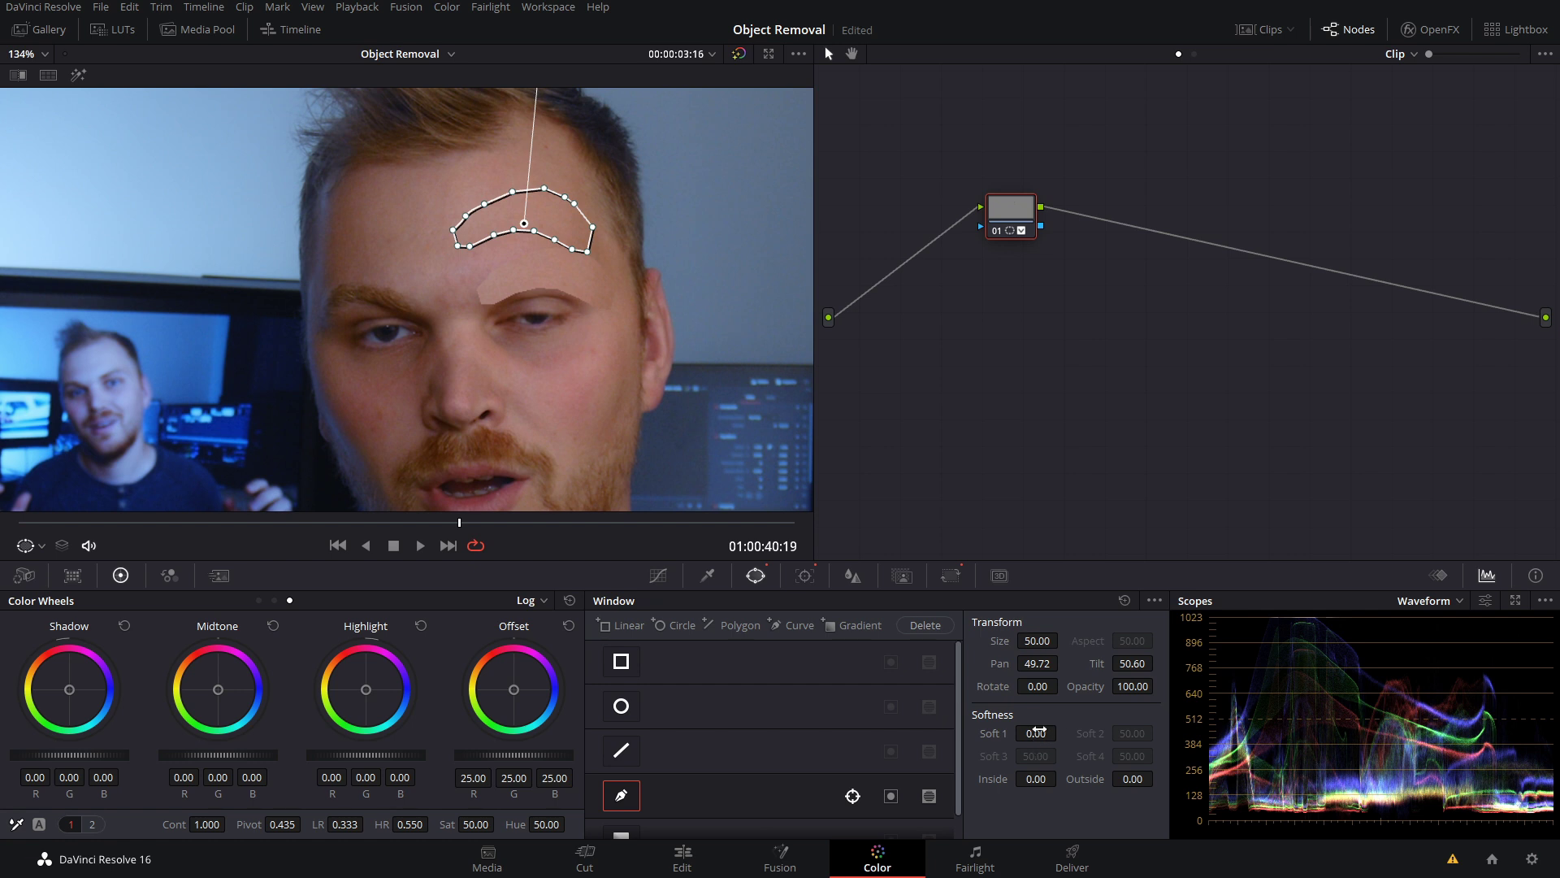
left_click_drag(1038, 731, 1061, 732)
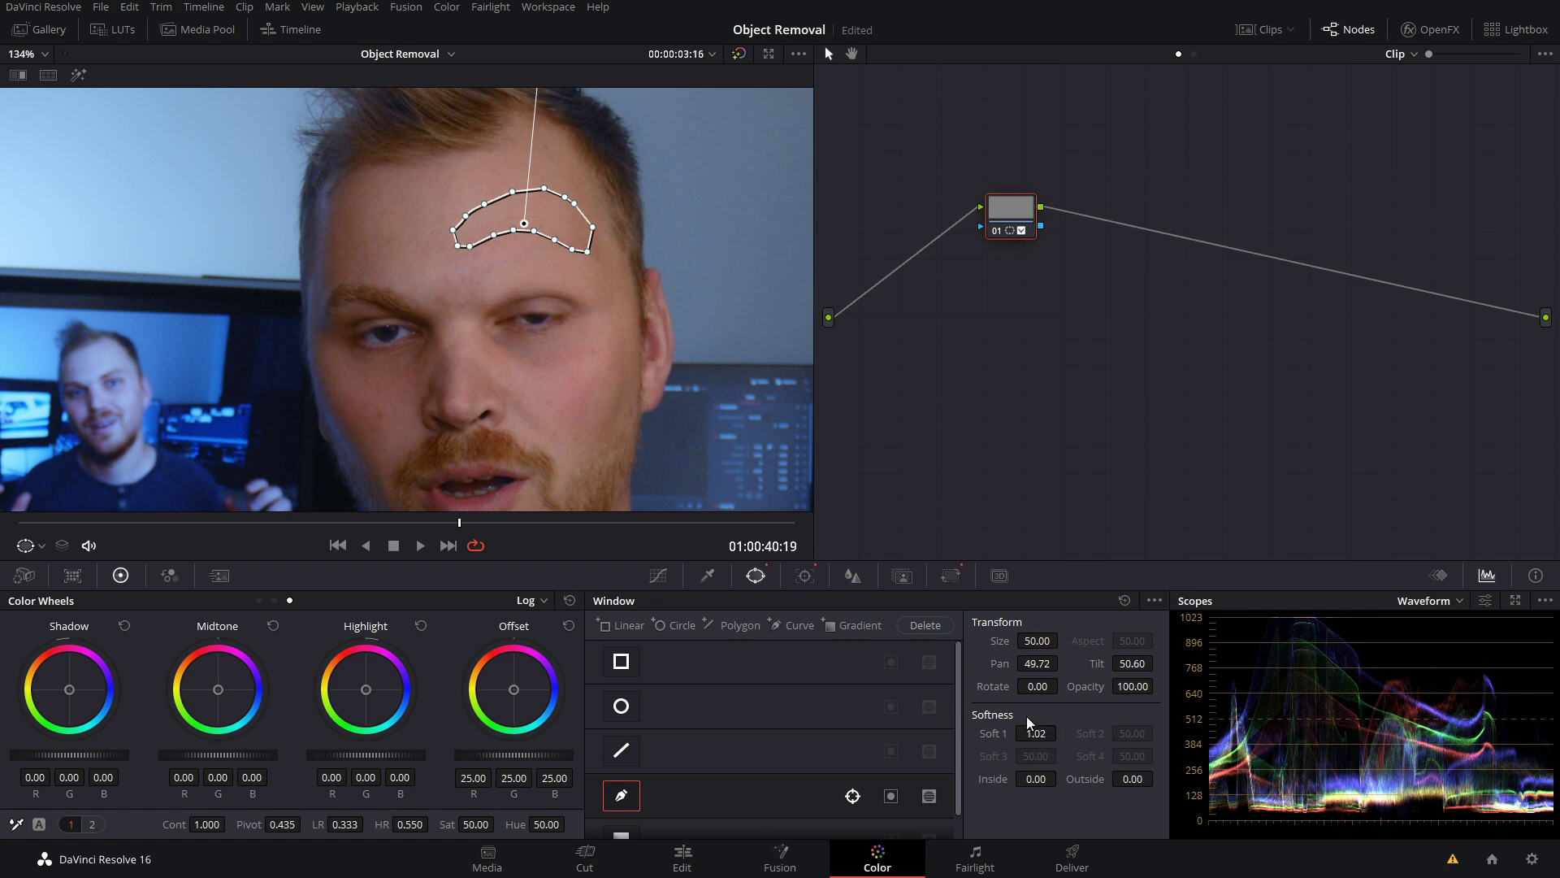
left_click_drag(431, 523, 620, 523)
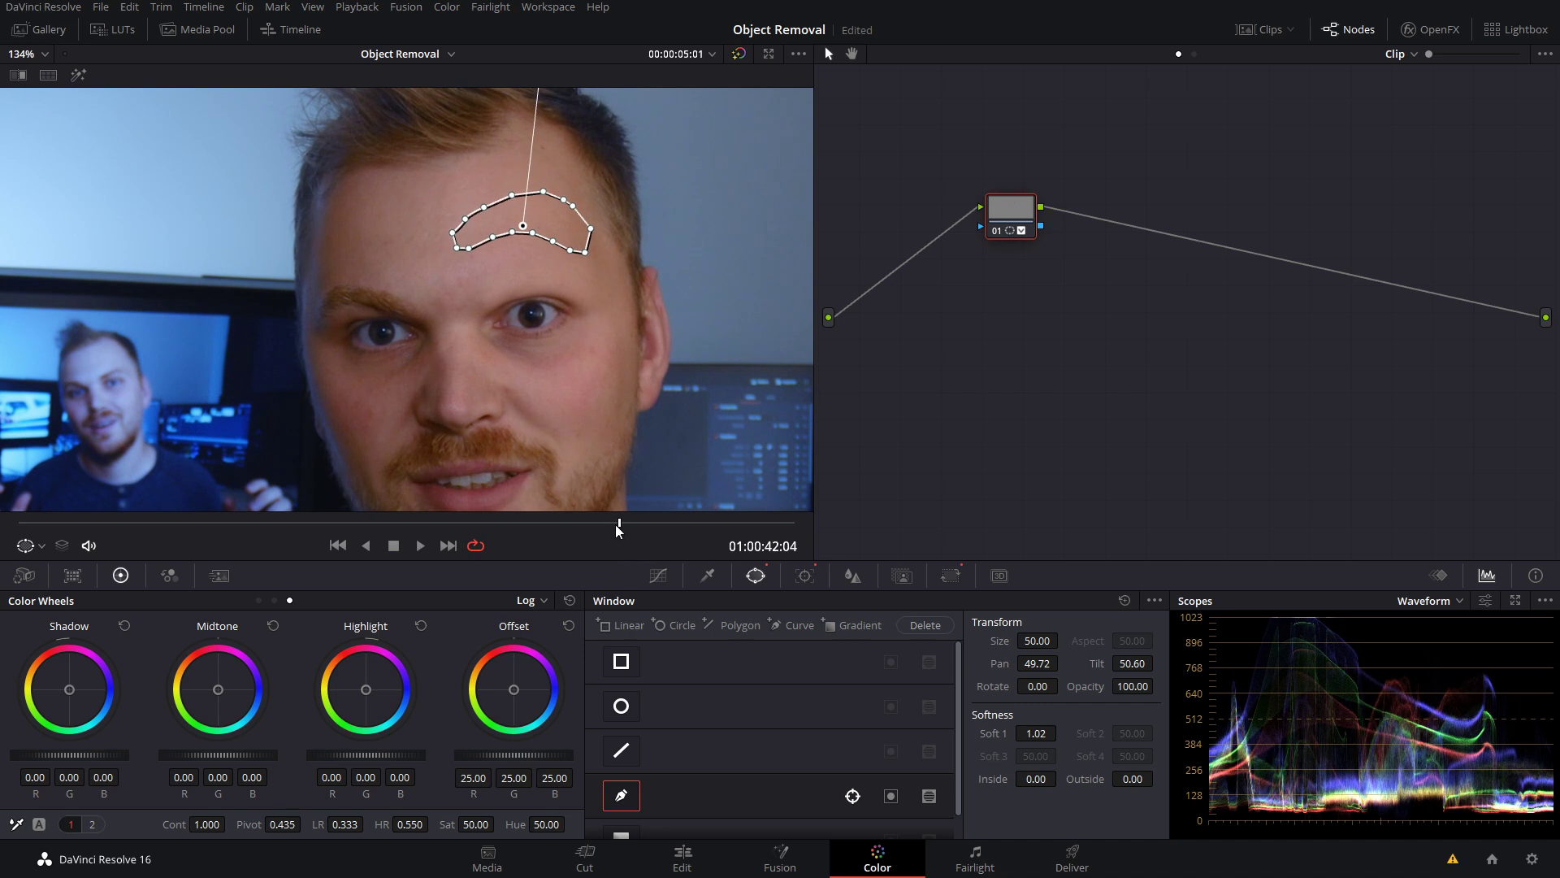
left_click_drag(614, 524, 700, 524)
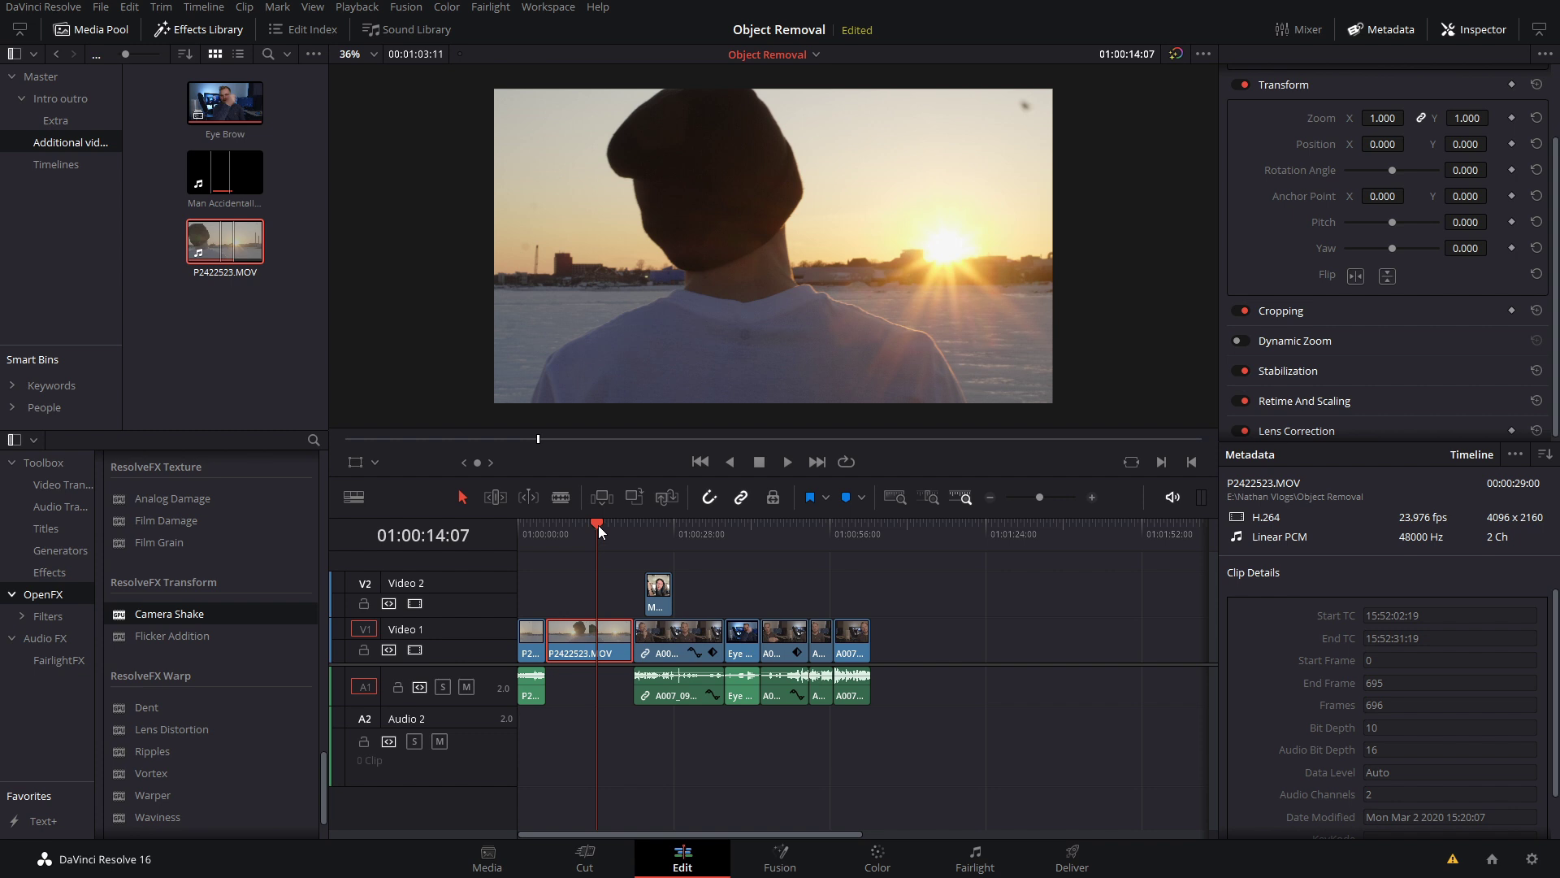
mouse_move(598, 525)
left_mouse_down()
mouse_move(625, 532)
mouse_move(612, 539)
left_mouse_up()
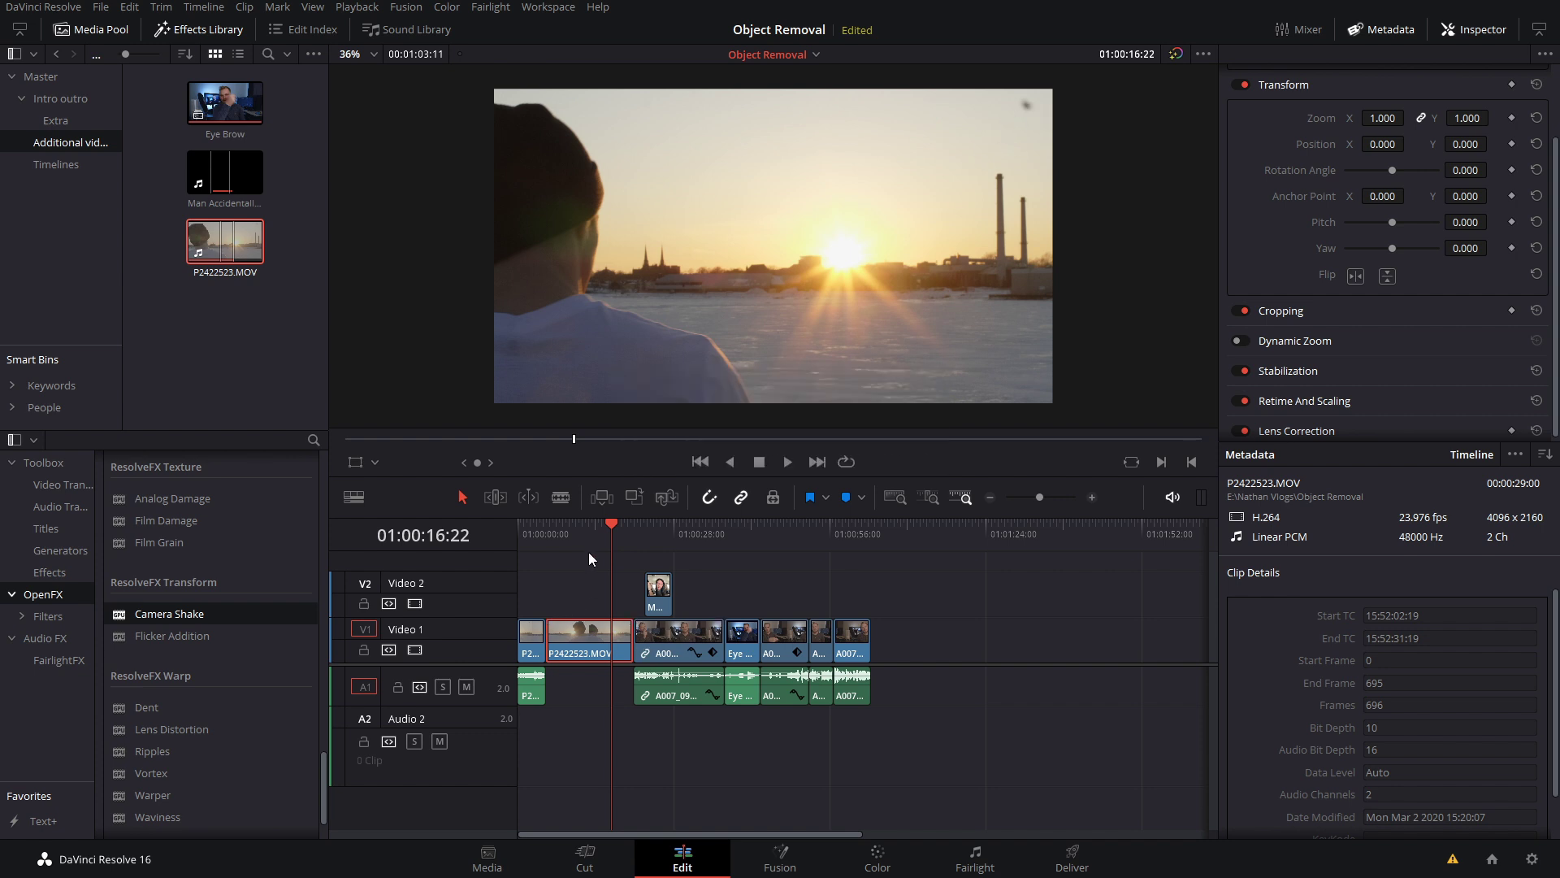
left_click(556, 534)
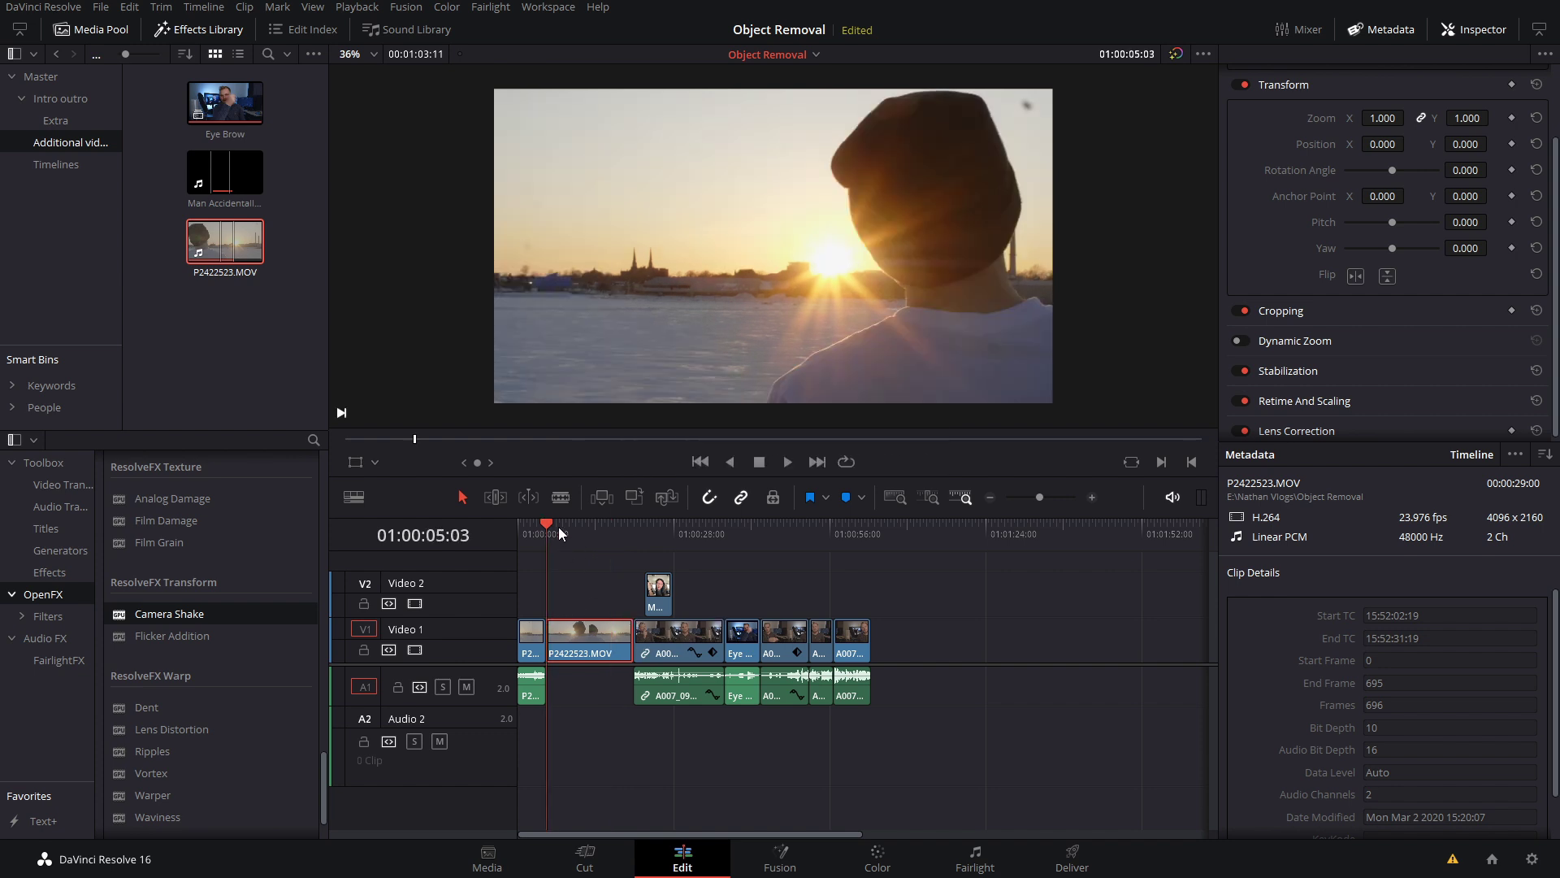
key("space")
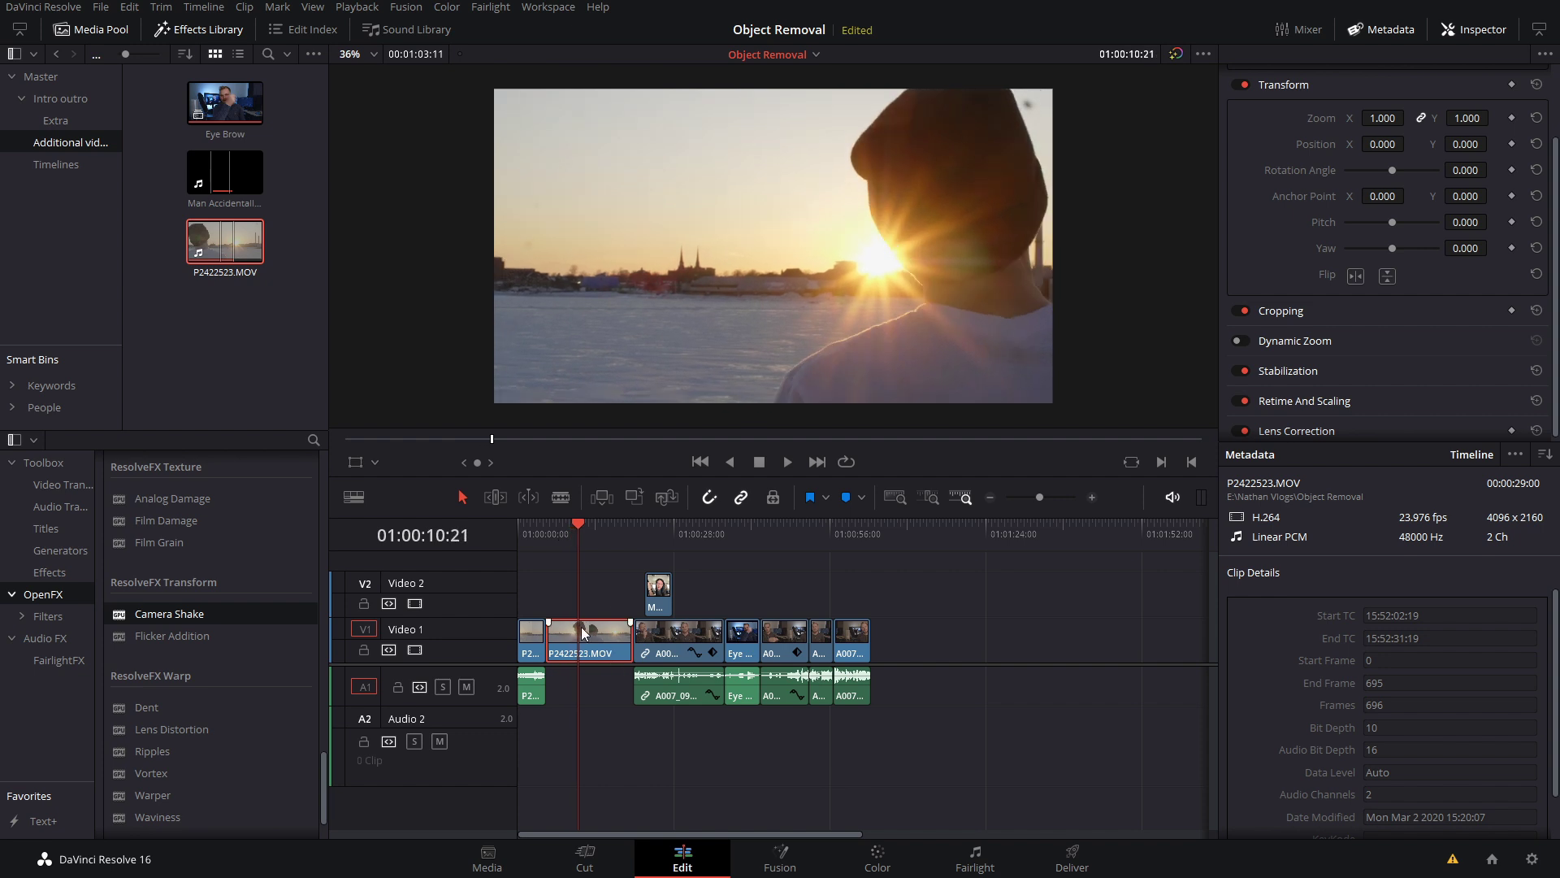
On the Color page, apply clip 01's grade to the hat-occluded sunset clip.
left_click(881, 859)
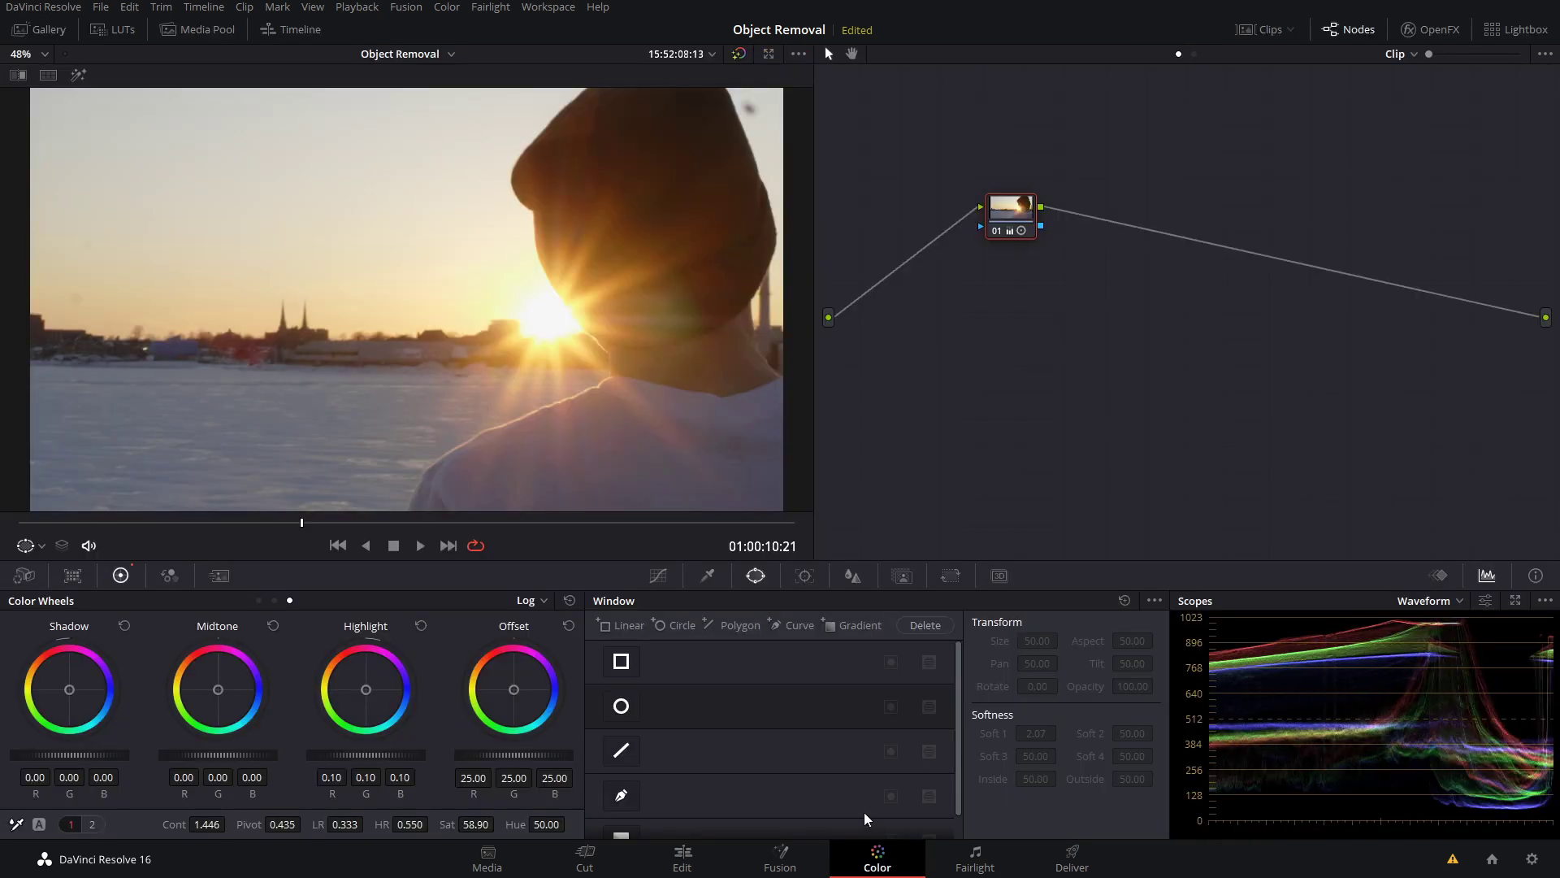
left_click(1264, 28)
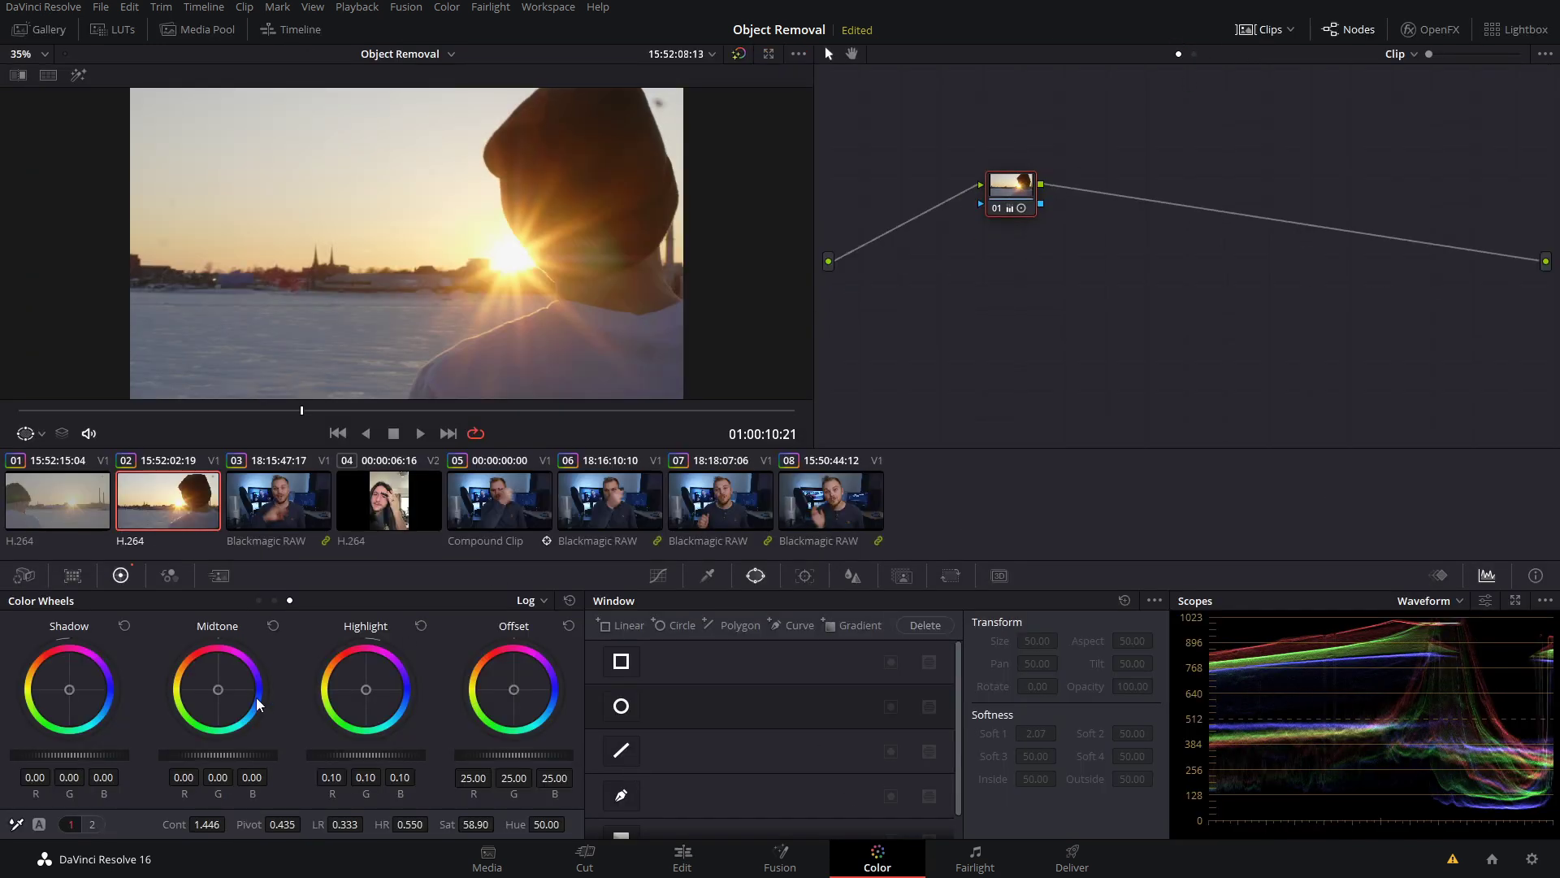
right_click(81, 497)
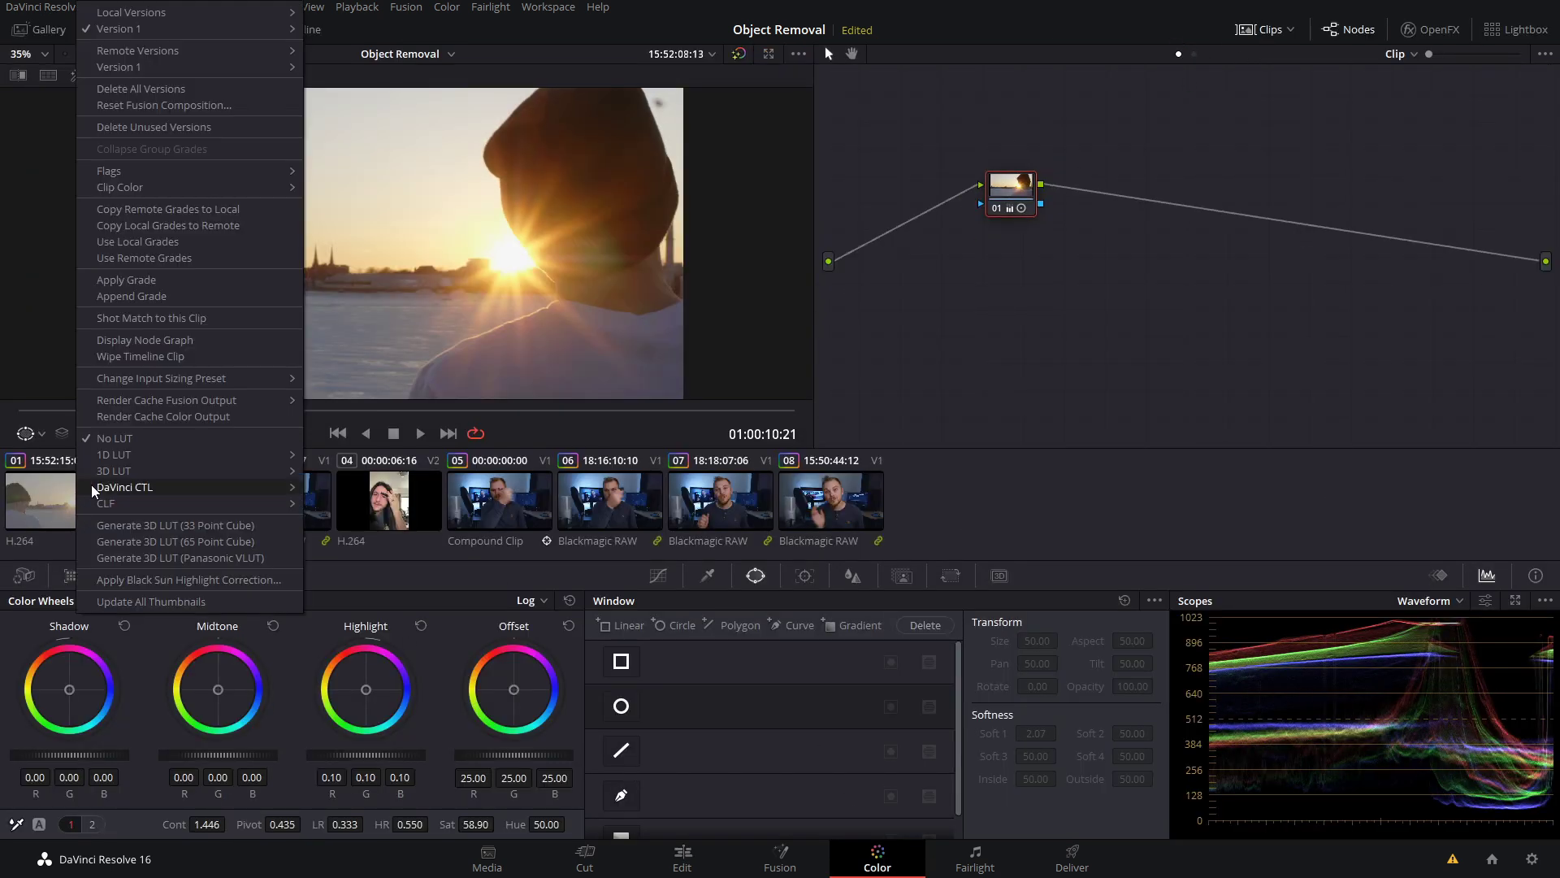
left_click(142, 282)
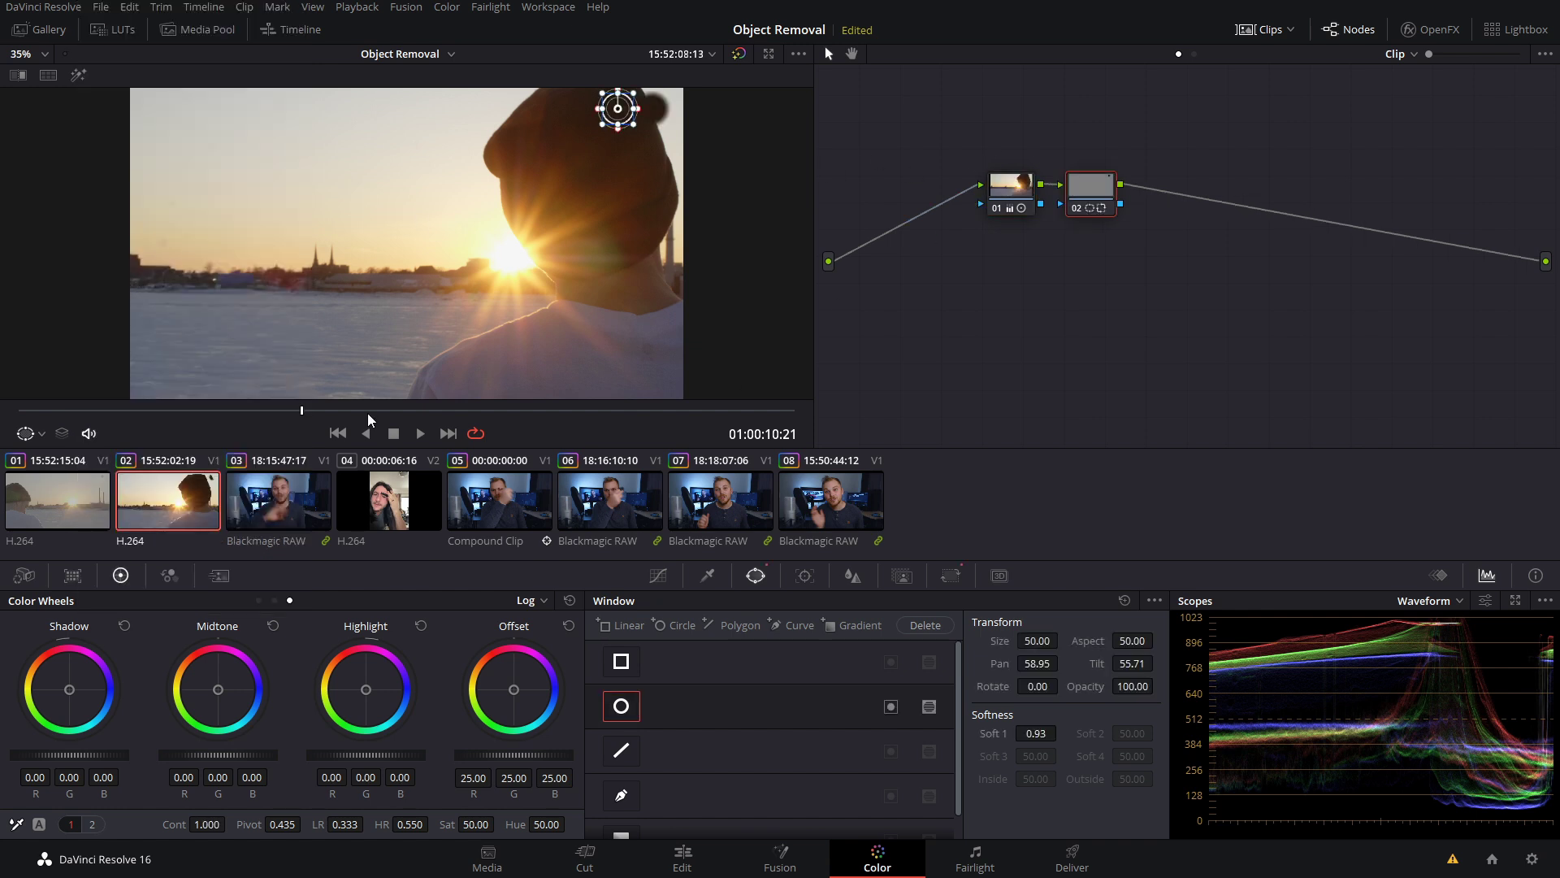
Scrub and play the sunset clip to check the copied dust patch across several frames.
left_click_drag(307, 412, 332, 475)
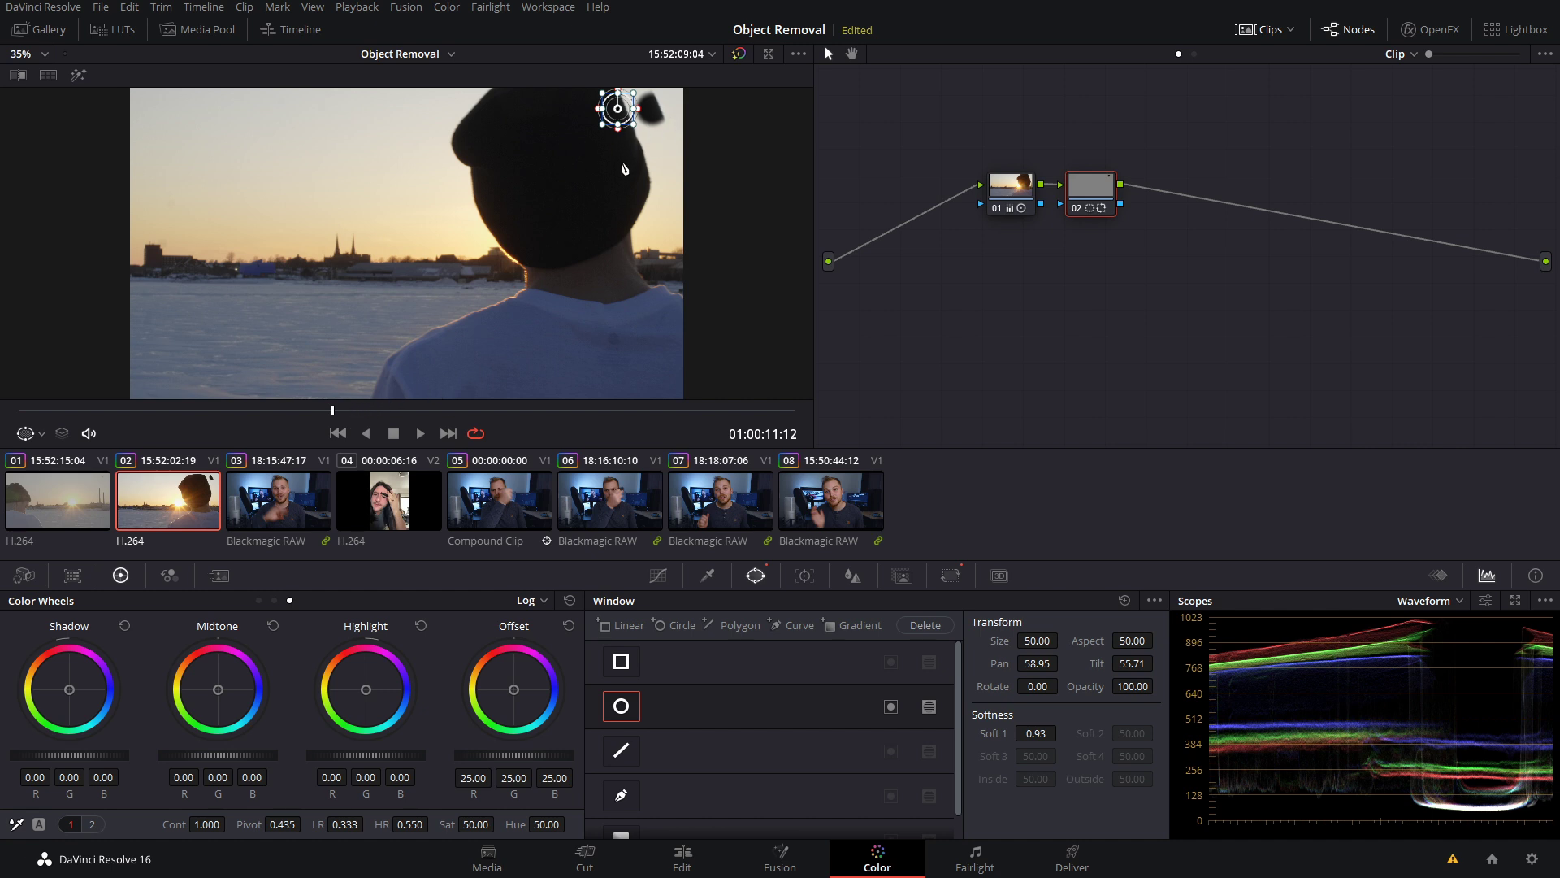
left_click_drag(342, 410, 314, 430)
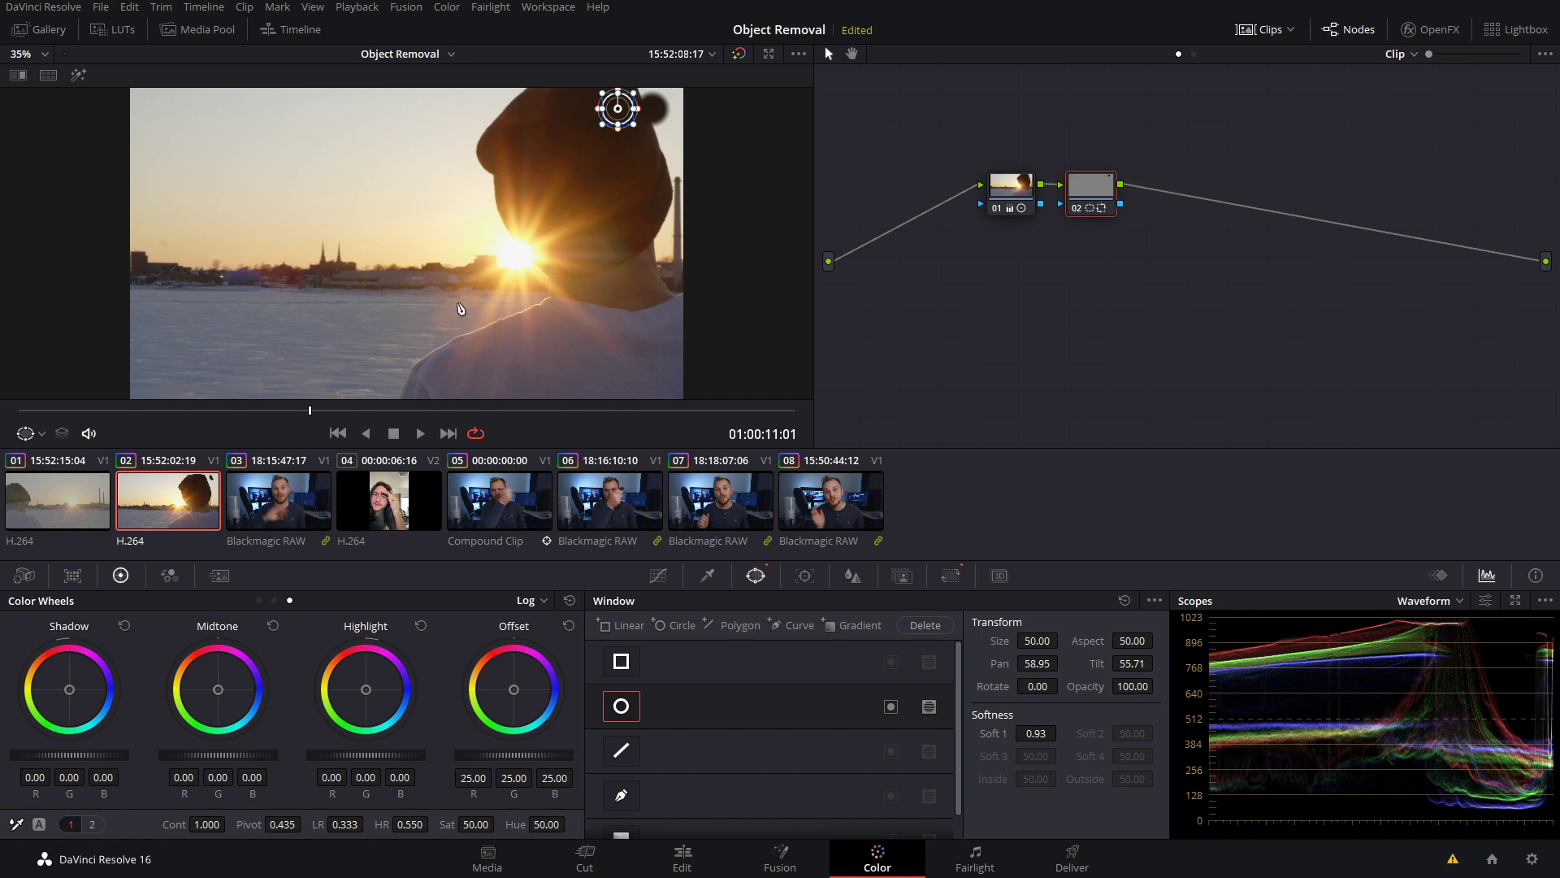
left_click_drag(310, 412, 325, 413)
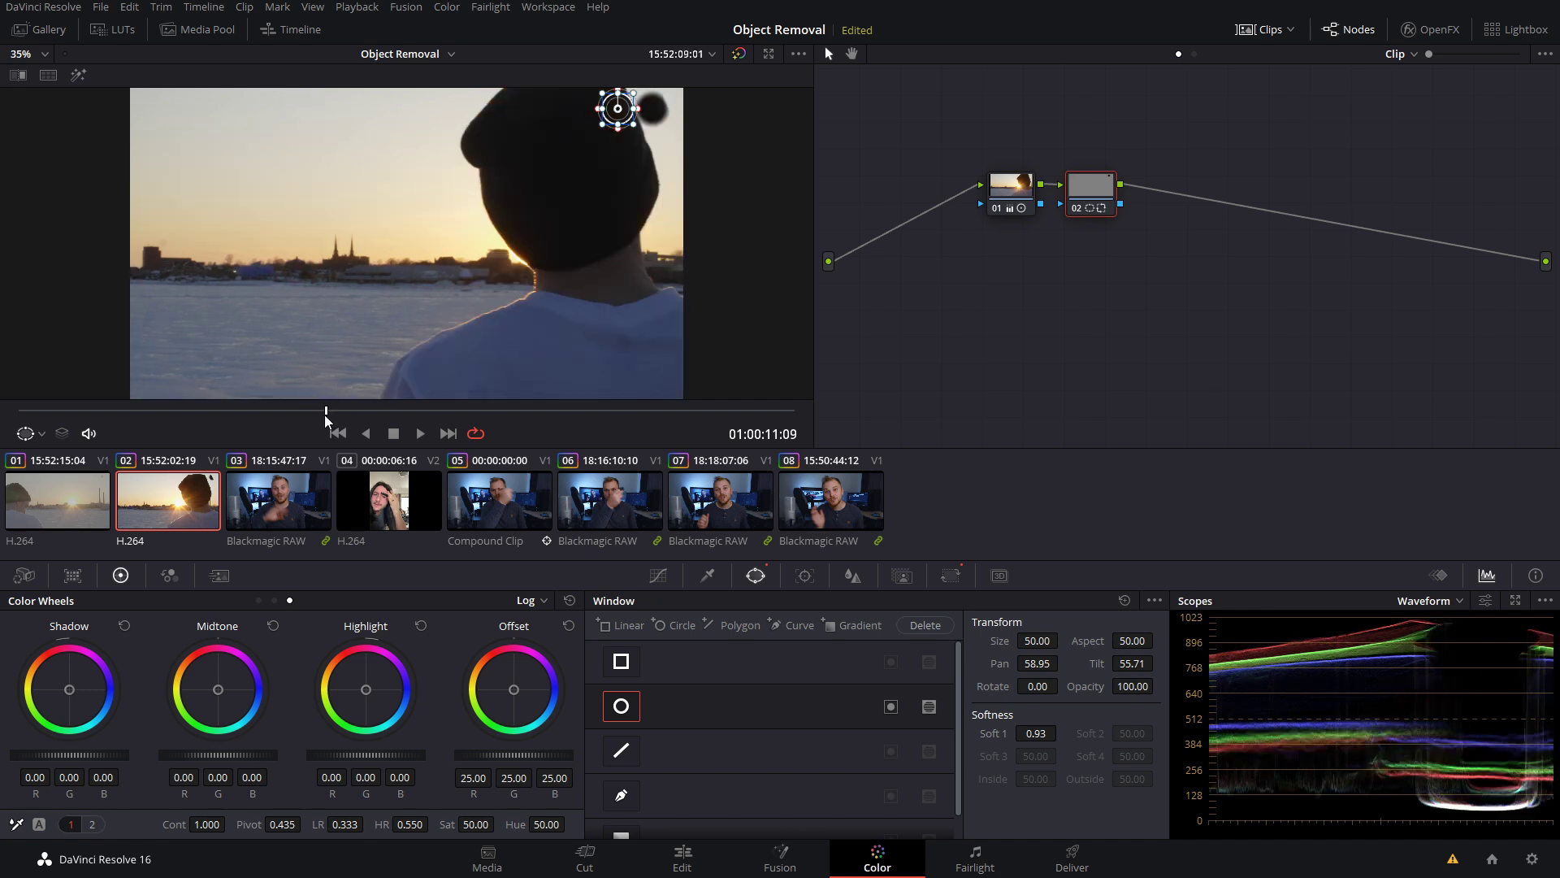
key("space")
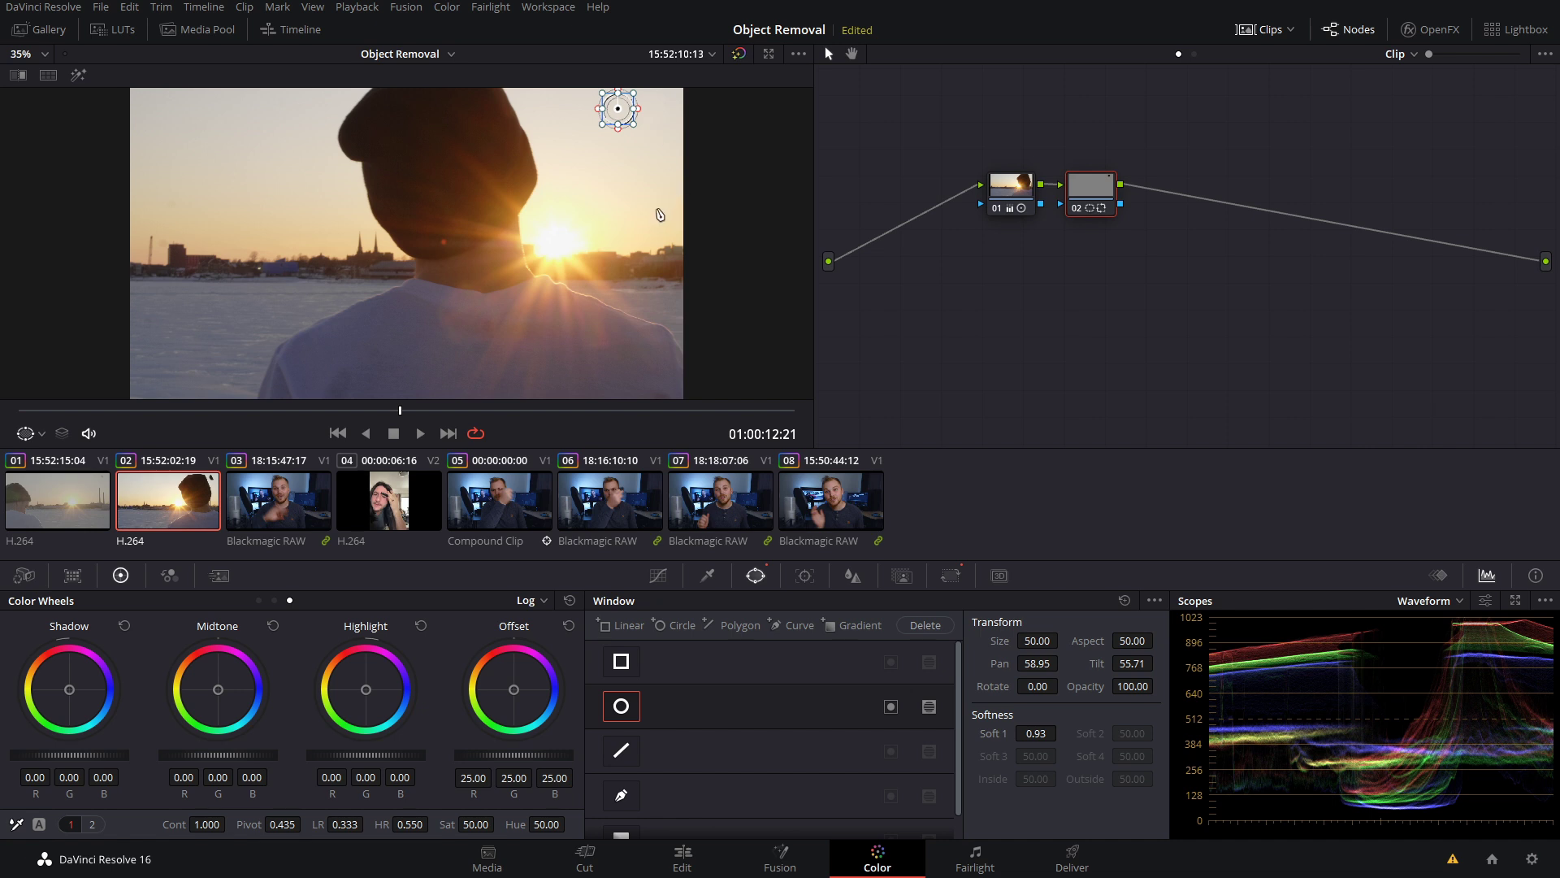
left_click(457, 411)
left_click_drag(487, 413, 528, 412)
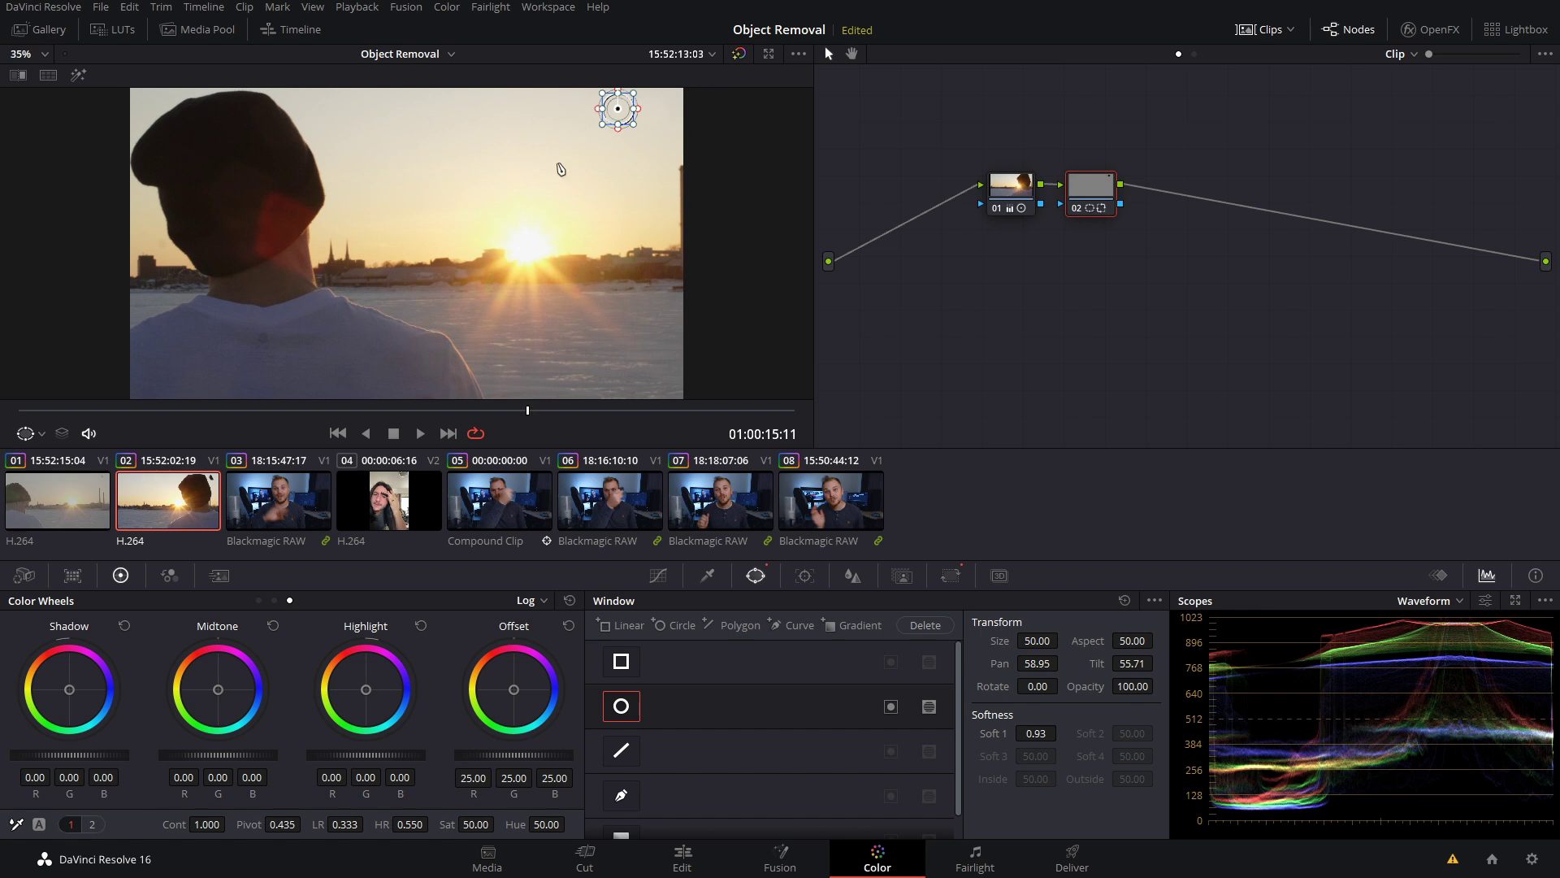
left_click_drag(528, 412, 443, 412)
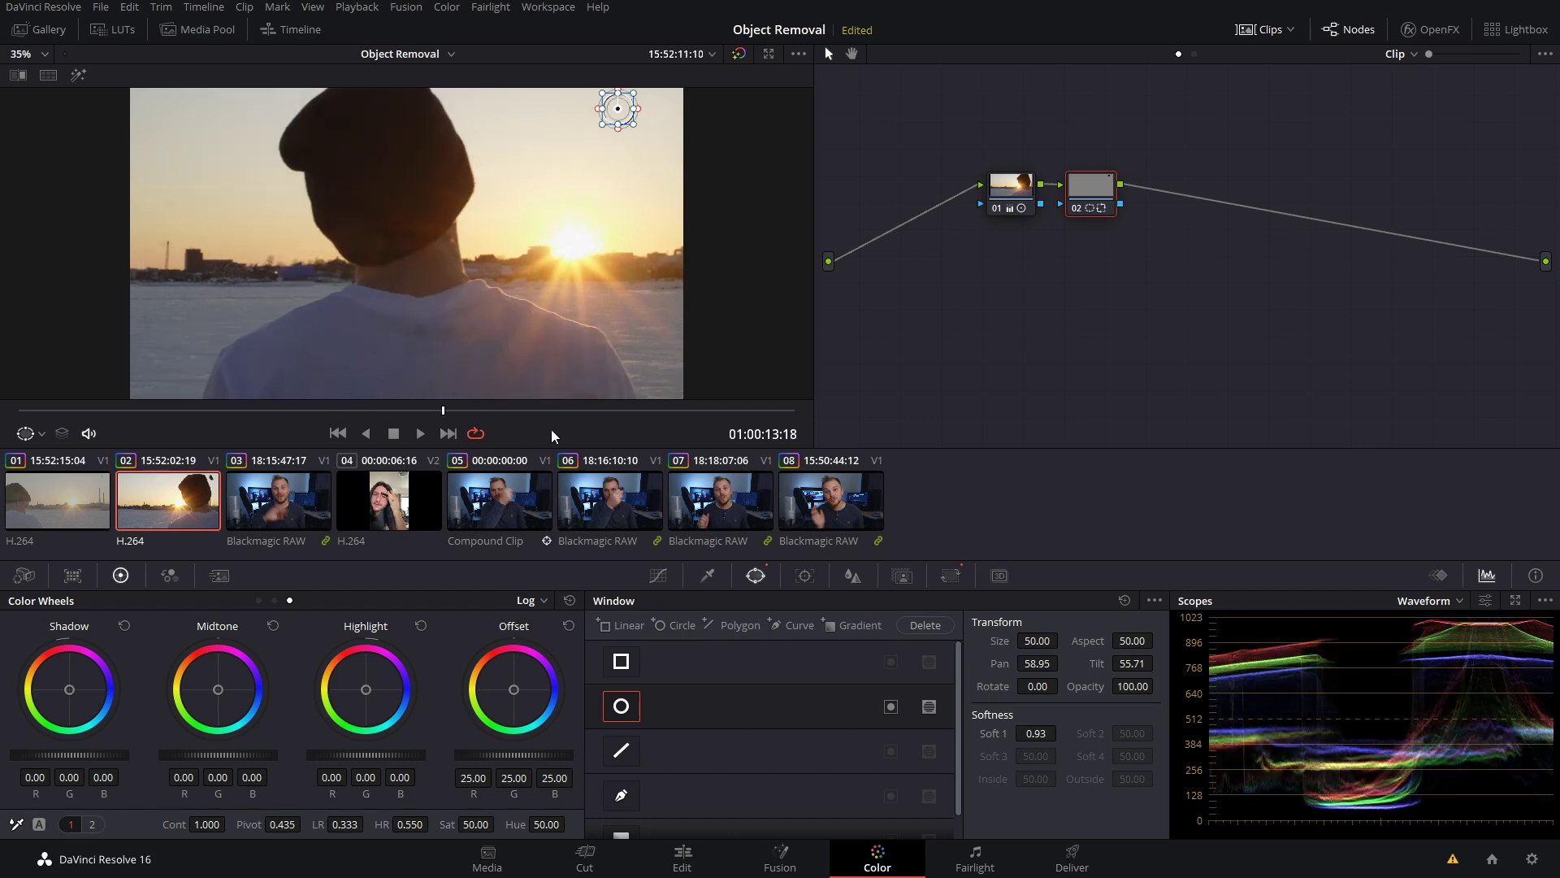